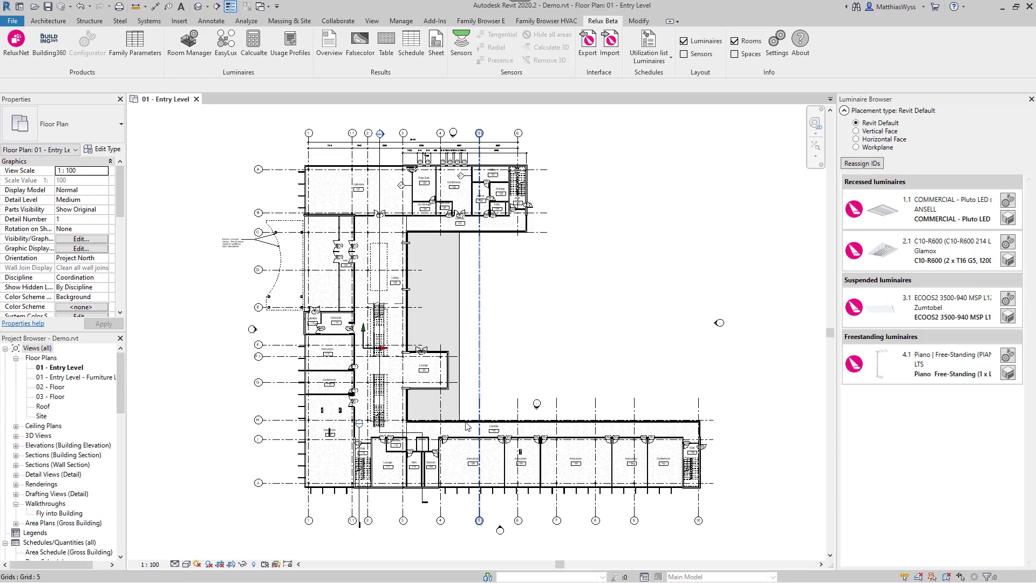
- Assign the EN 12464-1 usage profile 5.26.3 Technical drawing to room Instruction 108
left_click(453, 457)
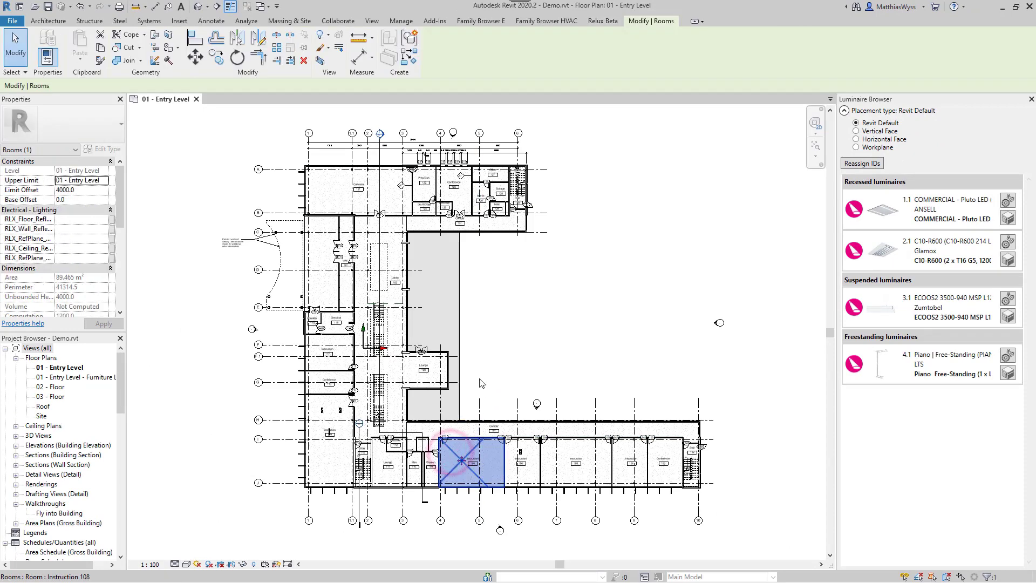
left_click(592, 22)
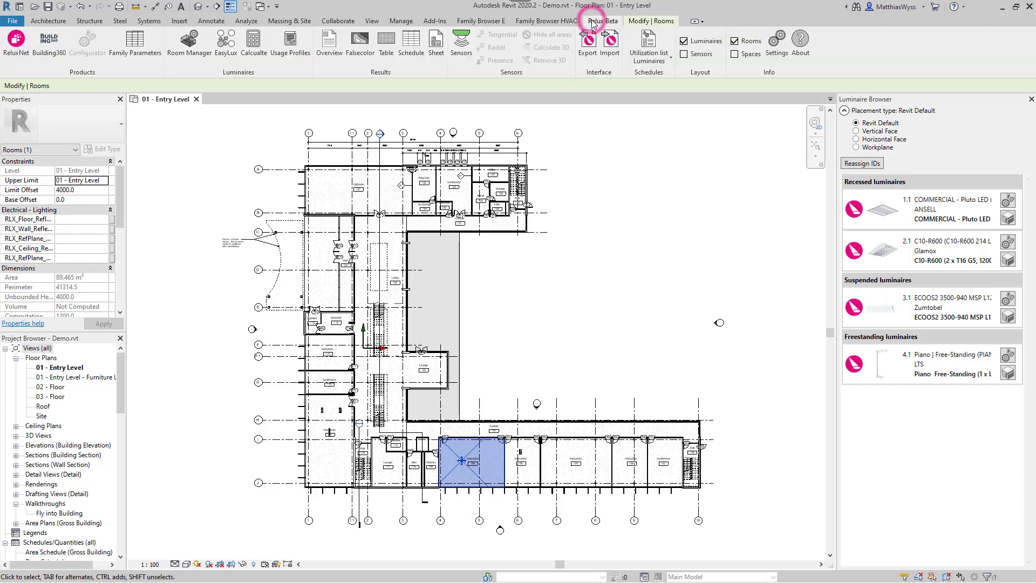
left_click(293, 53)
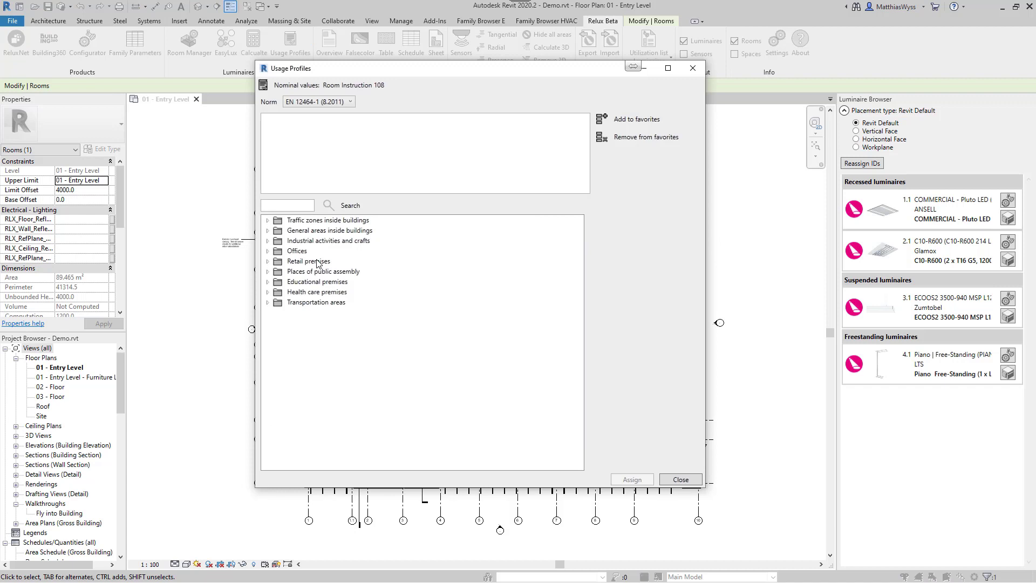
double_click(278, 253)
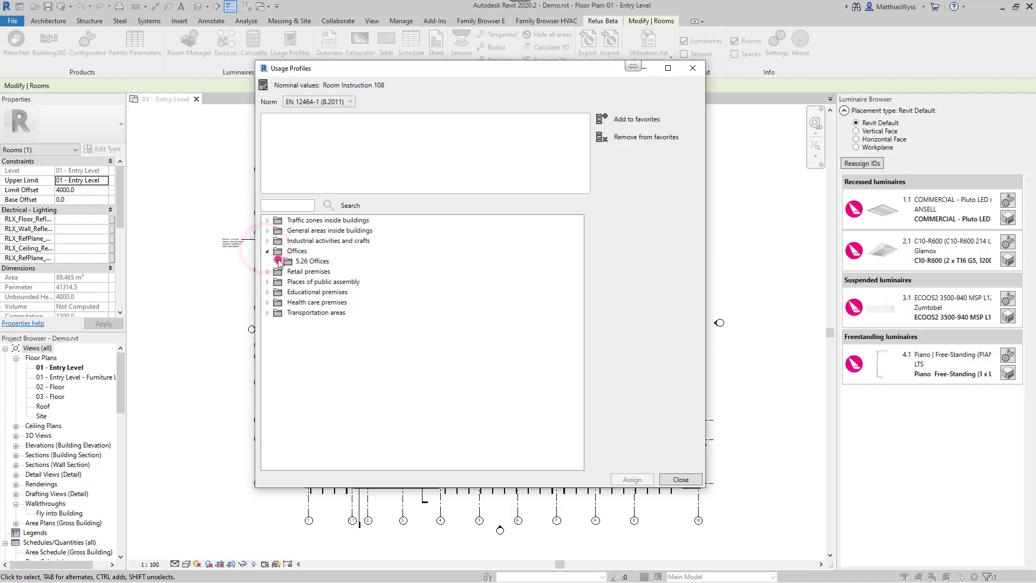
left_click(278, 262)
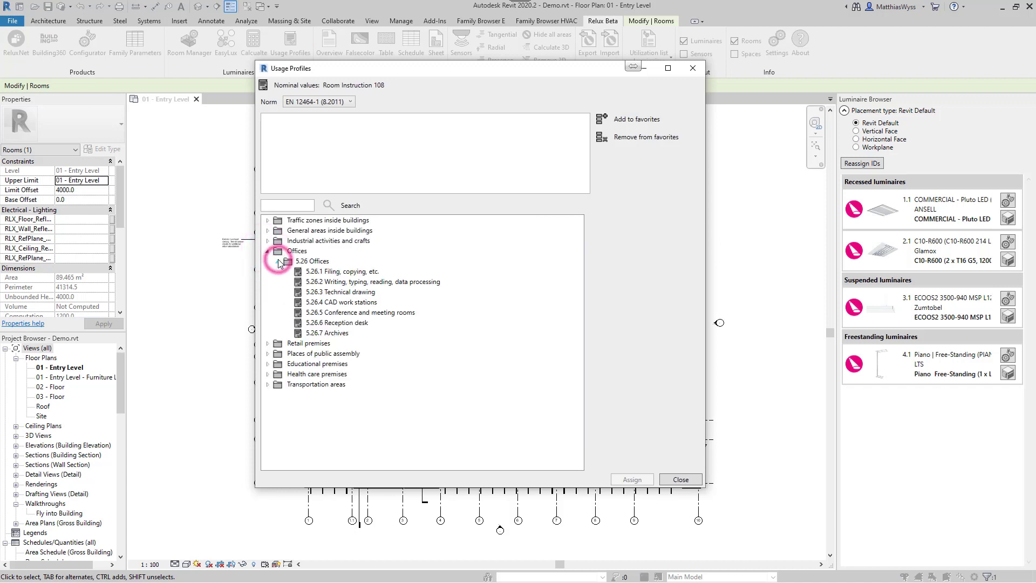
left_click(316, 292)
left_click(629, 479)
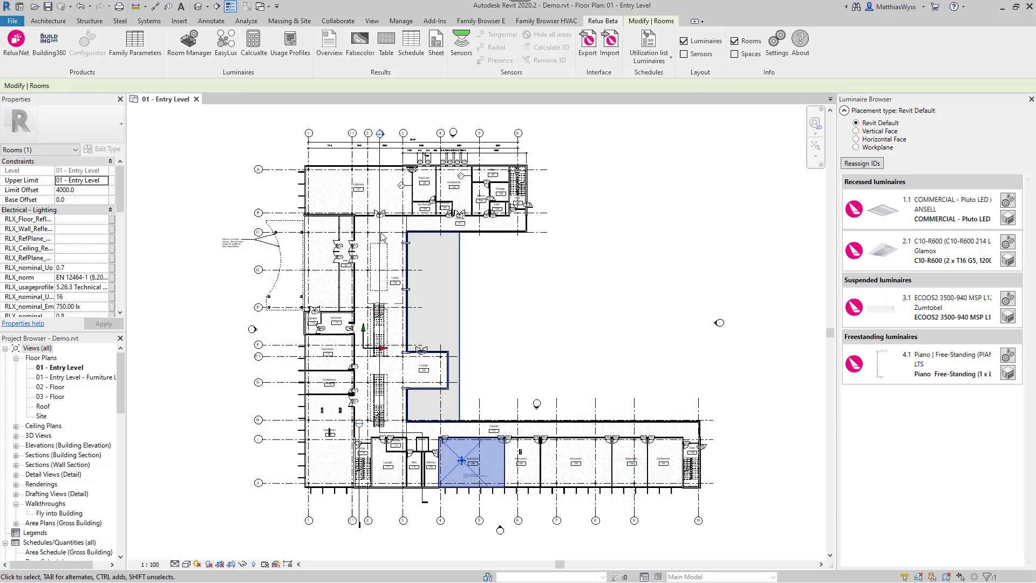
- Add a 5 x 5 ceiling-mounted arrangement of COMMERCIAL - Pluto LED luminaires to Instruction 108 with EasyLux
left_click(231, 55)
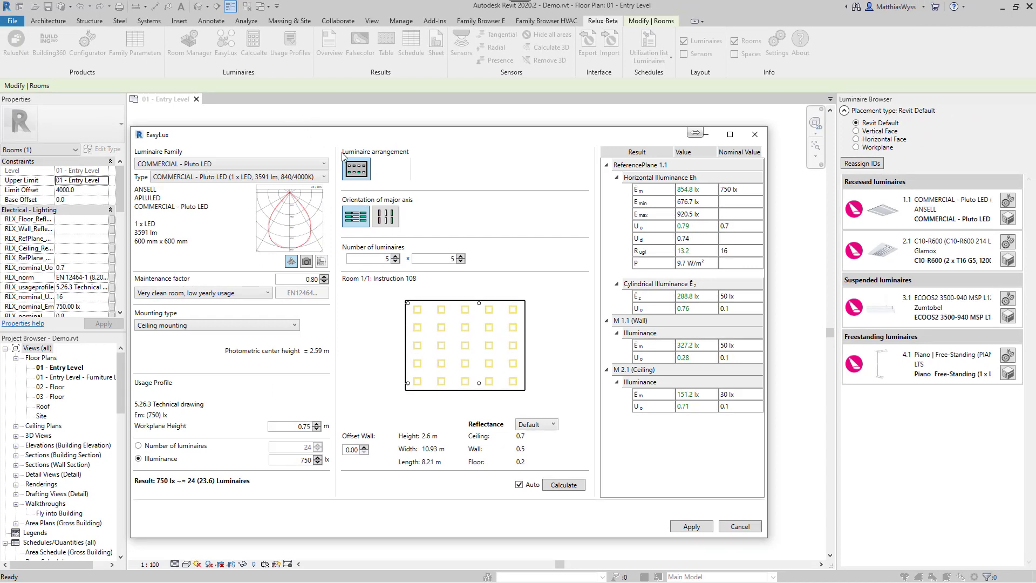
left_click(689, 524)
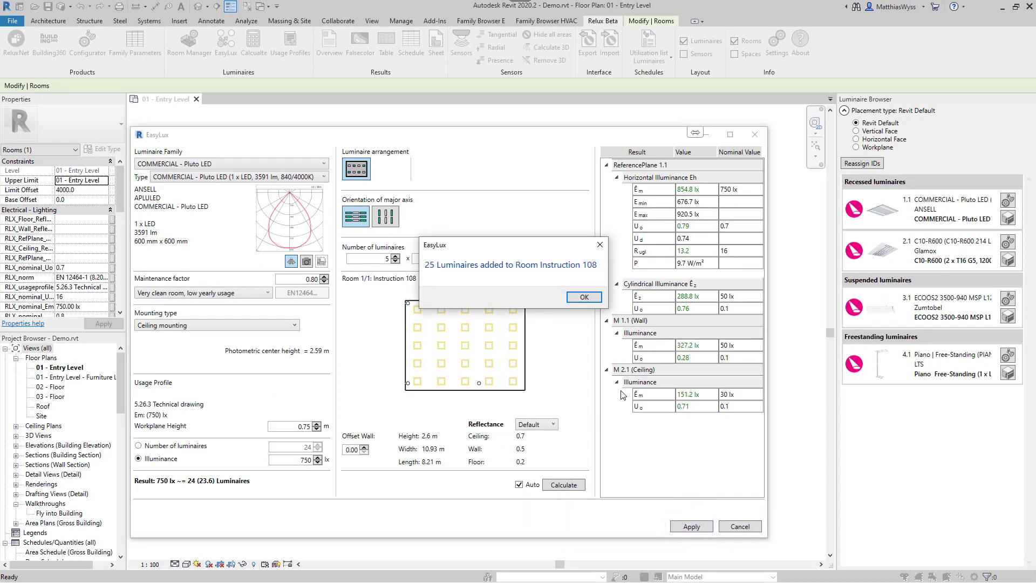
left_click(584, 297)
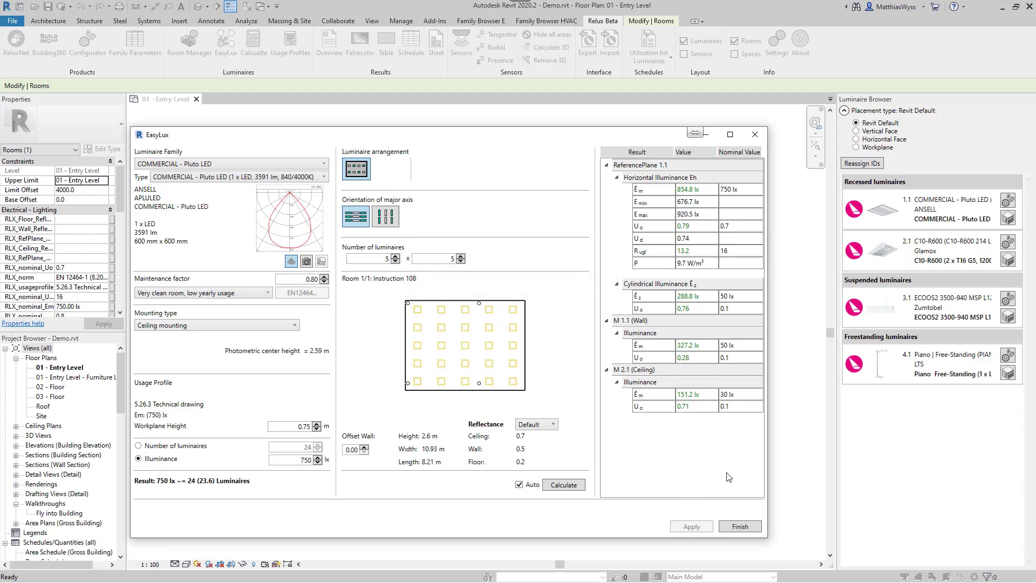
left_click(739, 526)
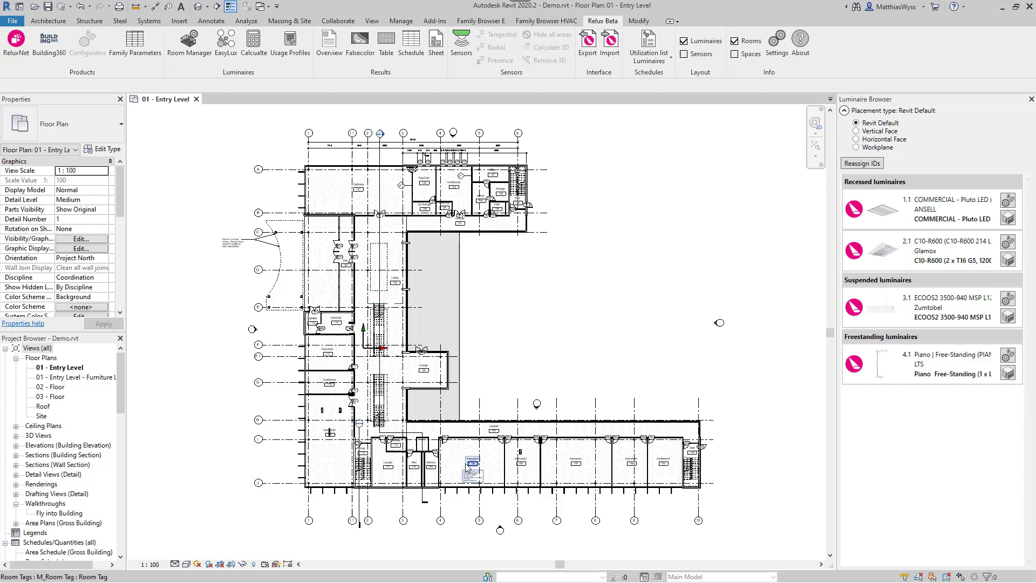
- Examine the lighting result tag of Instruction 108 and its placed luminaires in the 01 - Entry Level ceiling plan
scroll(475, 474, "up", 5)
scroll(478, 478, "up", 4)
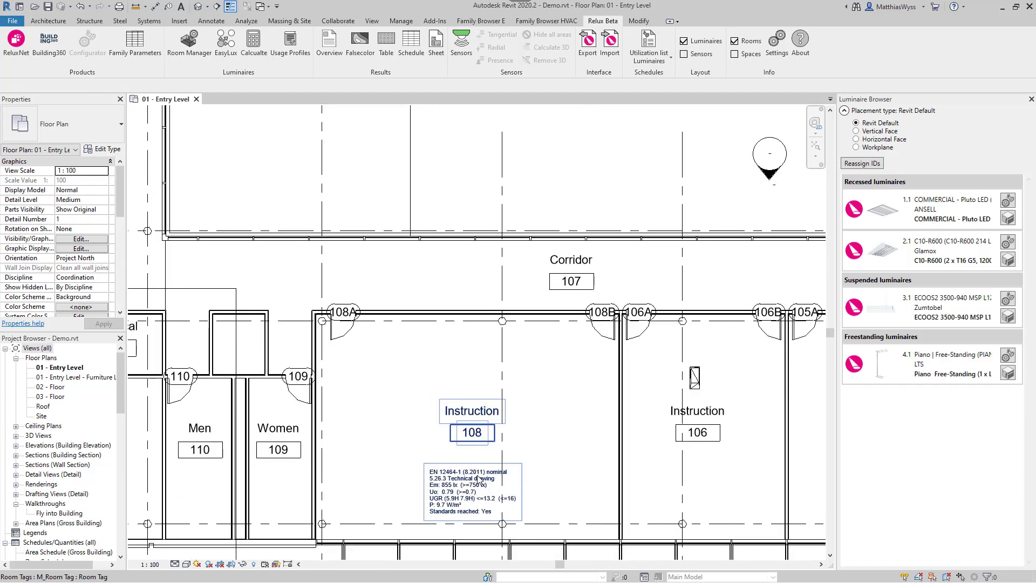
middle_click_drag(488, 445, 505, 328)
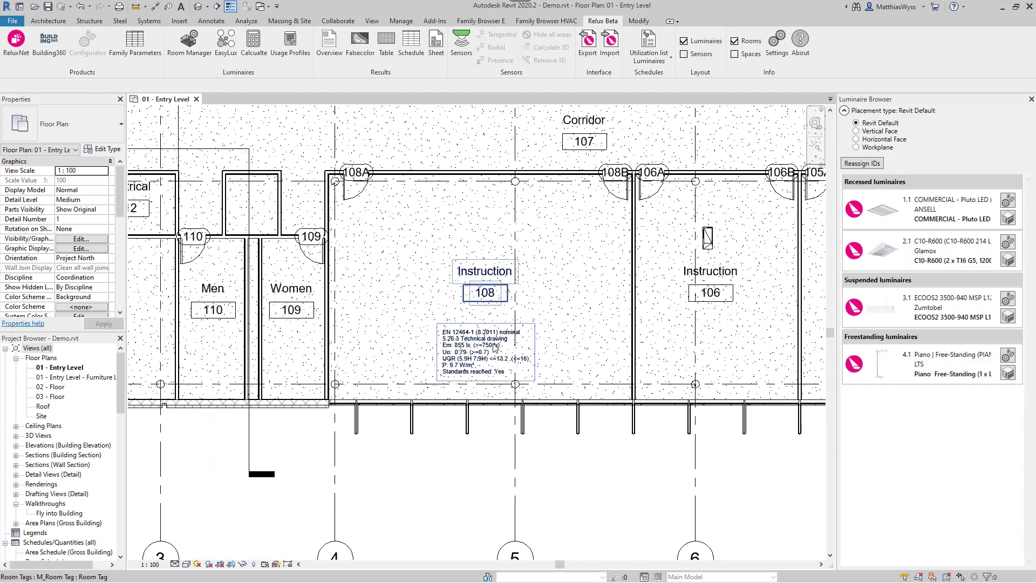
scroll(631, 341, "up", 3)
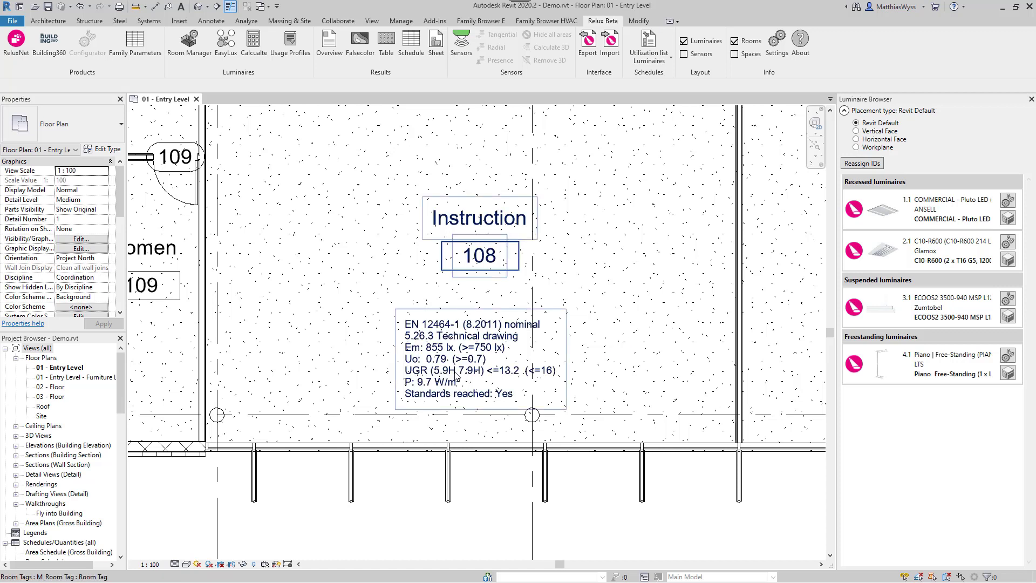
left_click(16, 426)
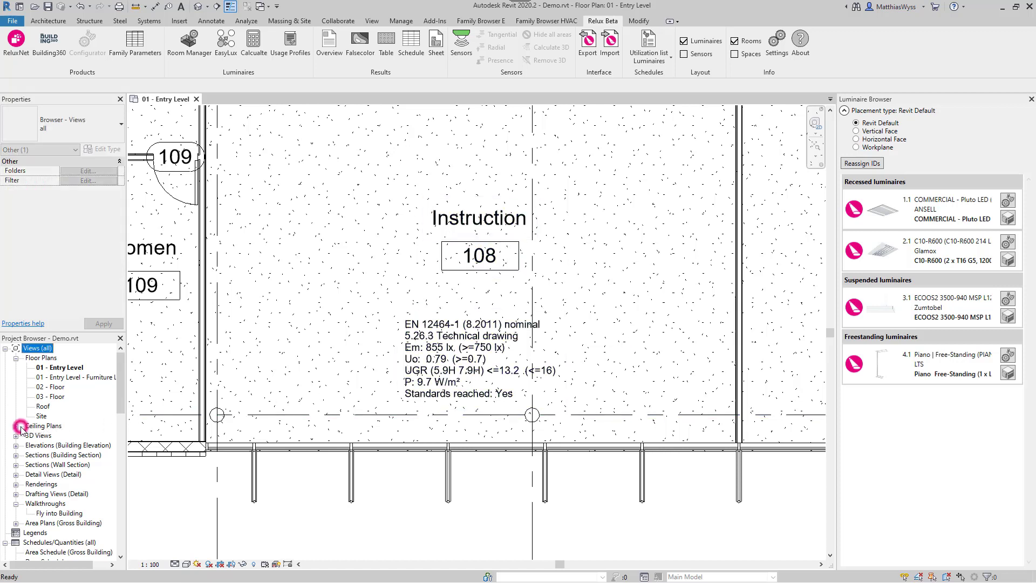
left_click(16, 426)
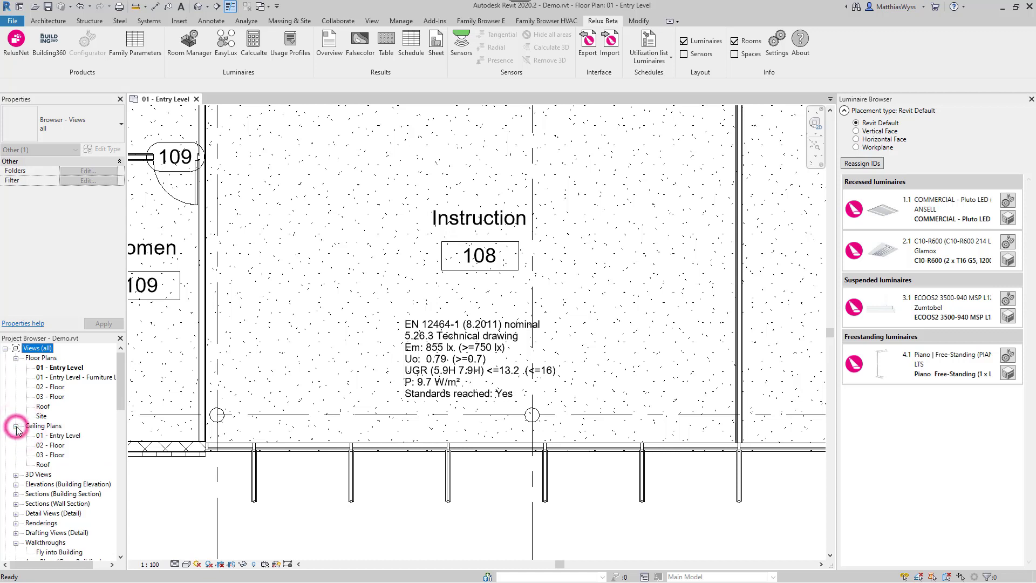
double_click(65, 435)
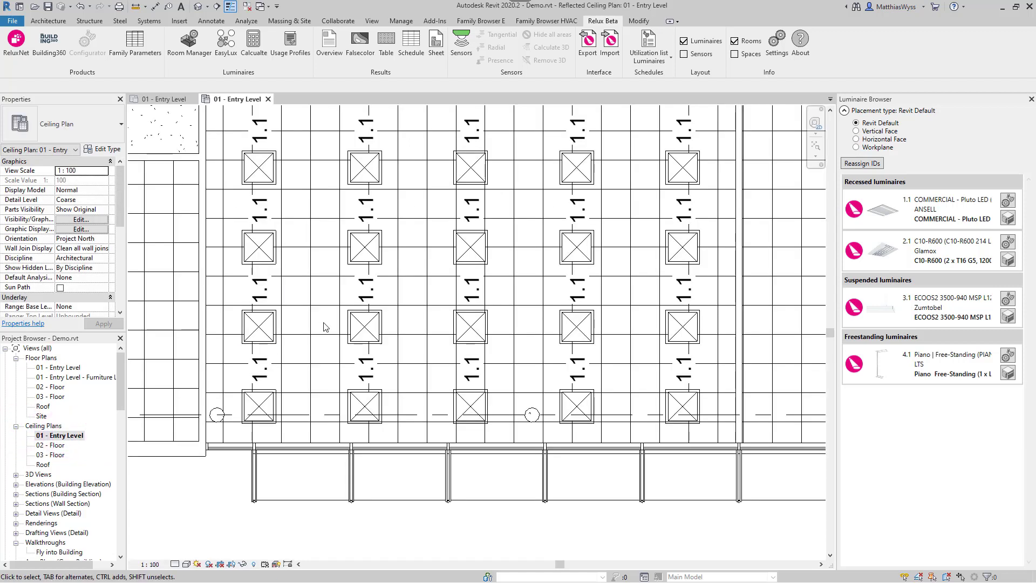
scroll(342, 324, "down", 3)
middle_click_drag(440, 306, 466, 316)
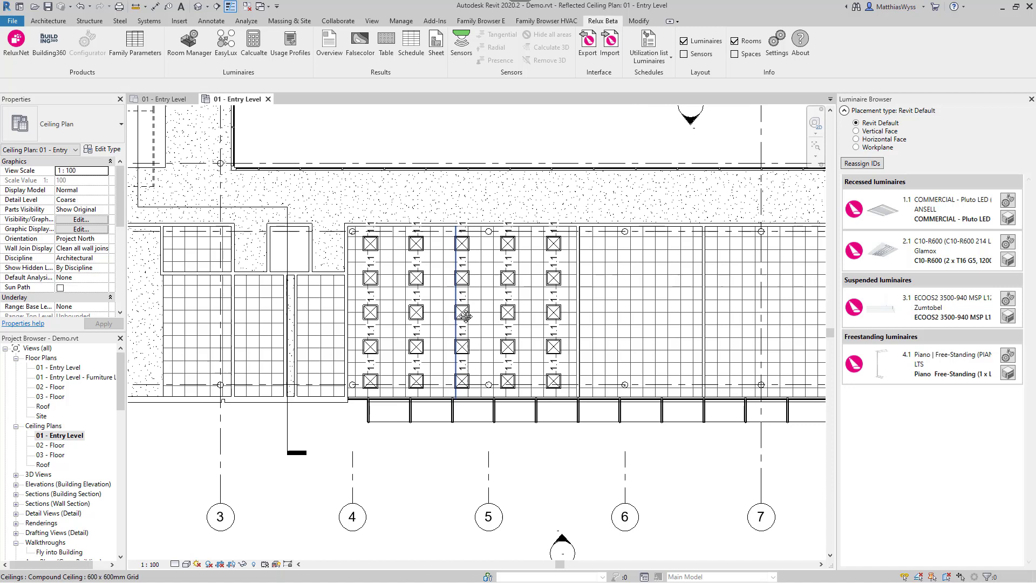
- Return to the 01 - Entry Level floor plan and assign the usage profile 5.28.3 Lounges to room Lounge 111
left_click(163, 99)
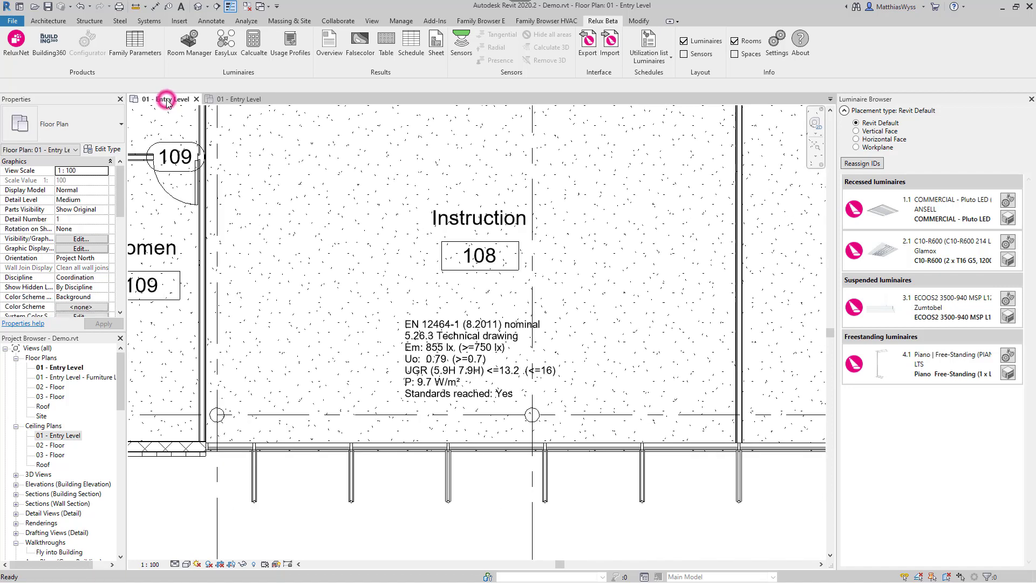
scroll(534, 284, "down", 3)
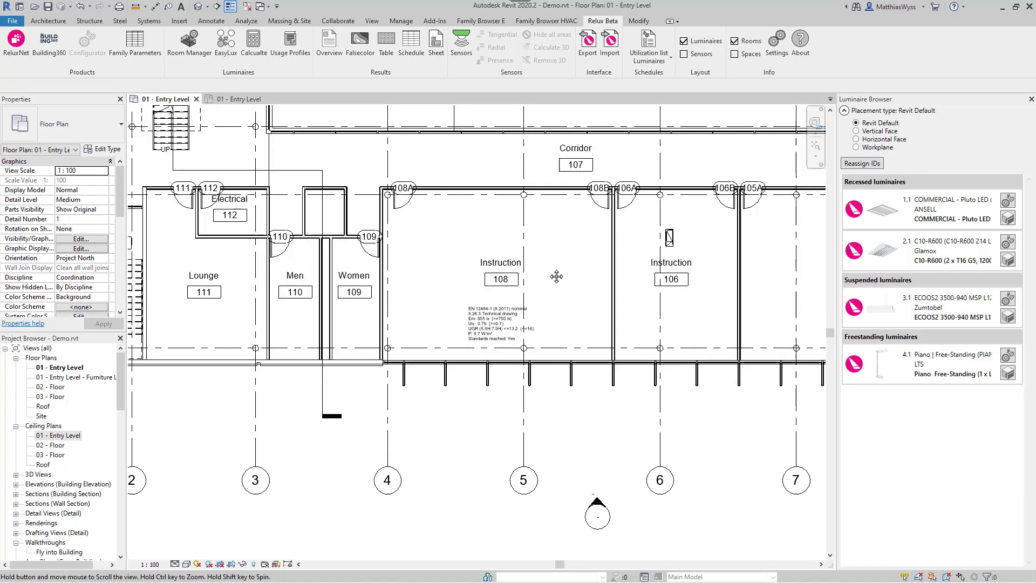
mouse_move(422, 274)
middle_mouse_down()
mouse_move(500, 308)
mouse_move(621, 327)
middle_mouse_up()
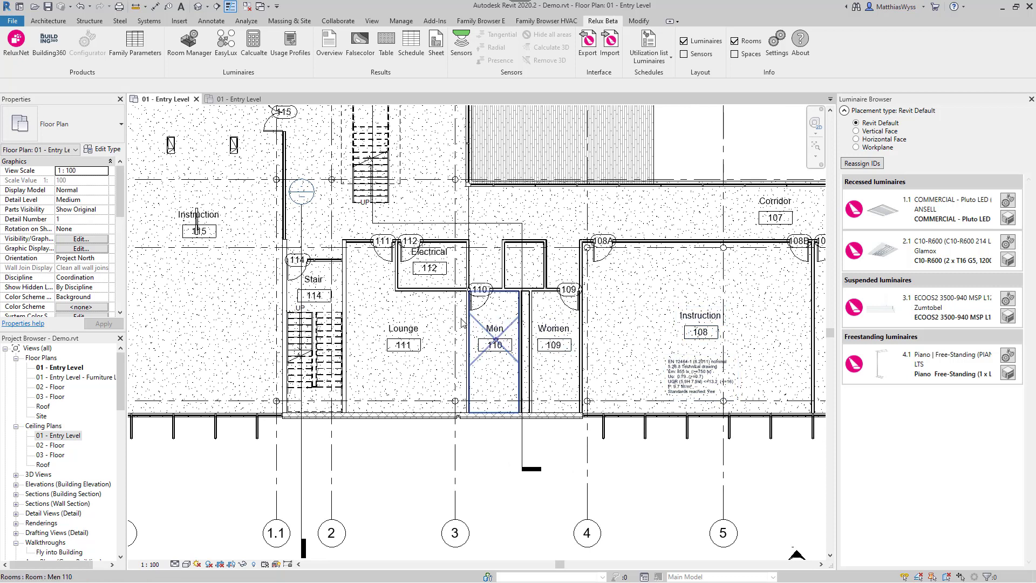
left_click(370, 312)
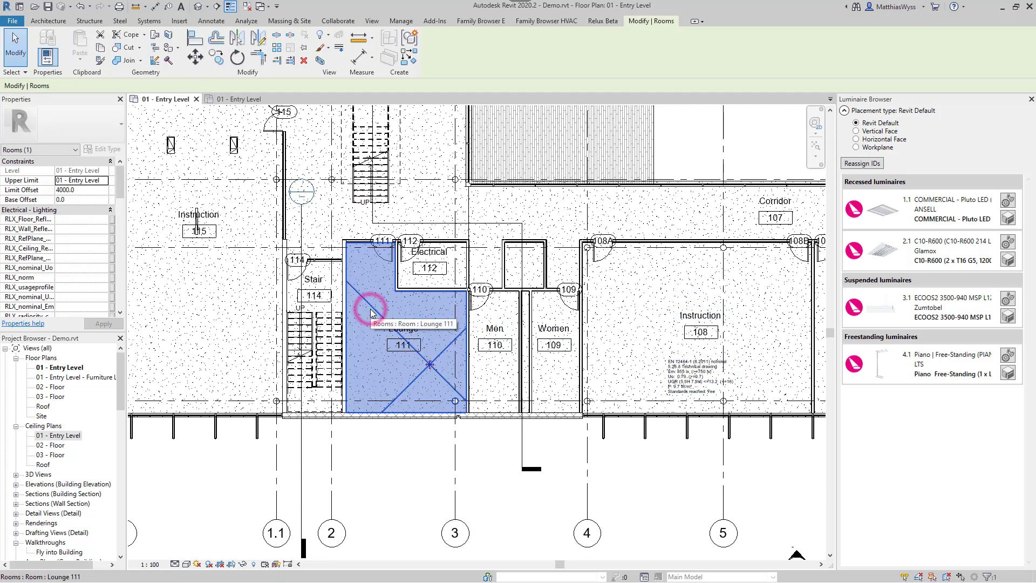
left_click(608, 22)
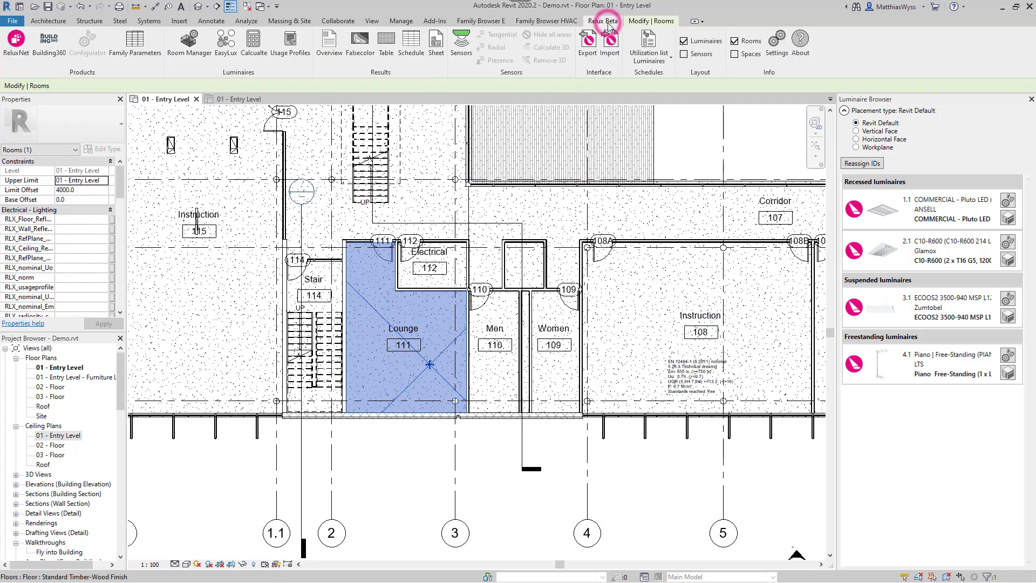
left_click(291, 54)
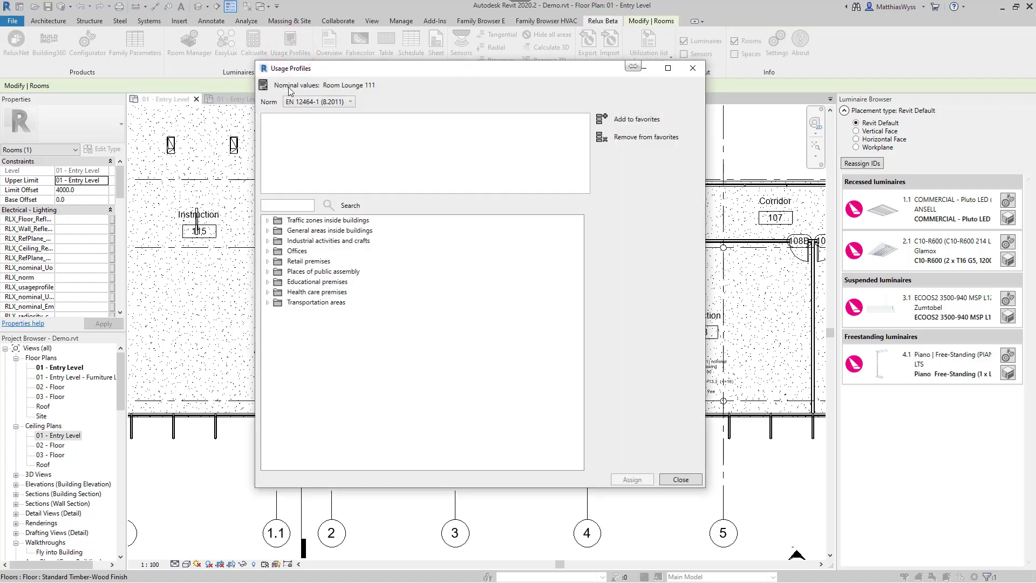
left_click(293, 203)
type("lounge")
key("Return")
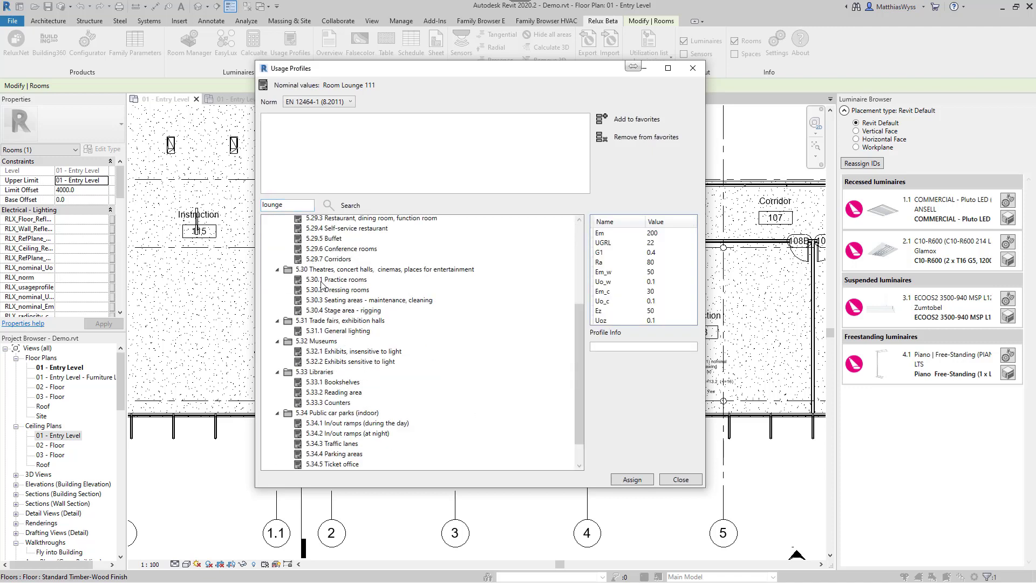
scroll(321, 284, "up", 3)
left_click(335, 245)
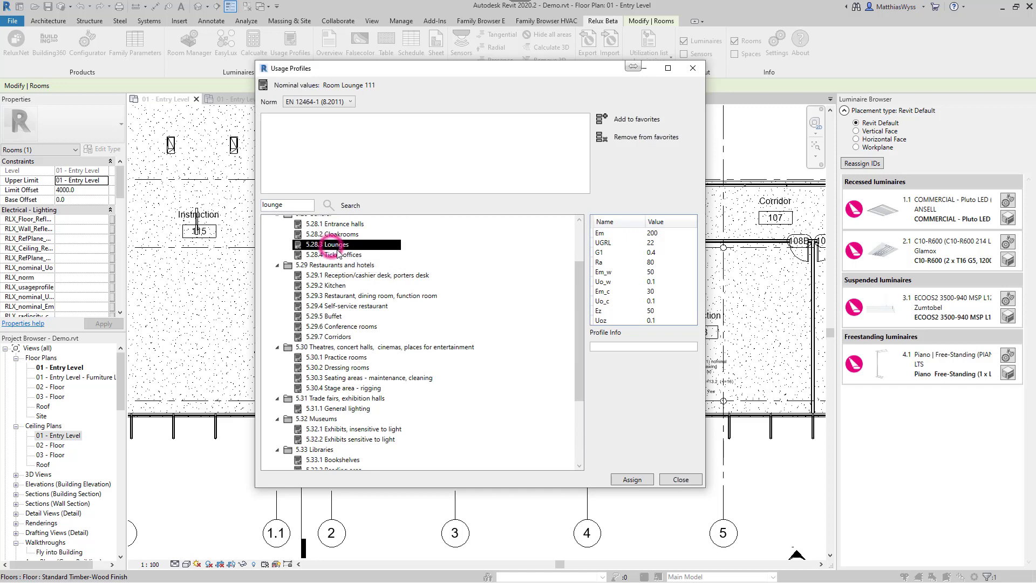
left_click(632, 480)
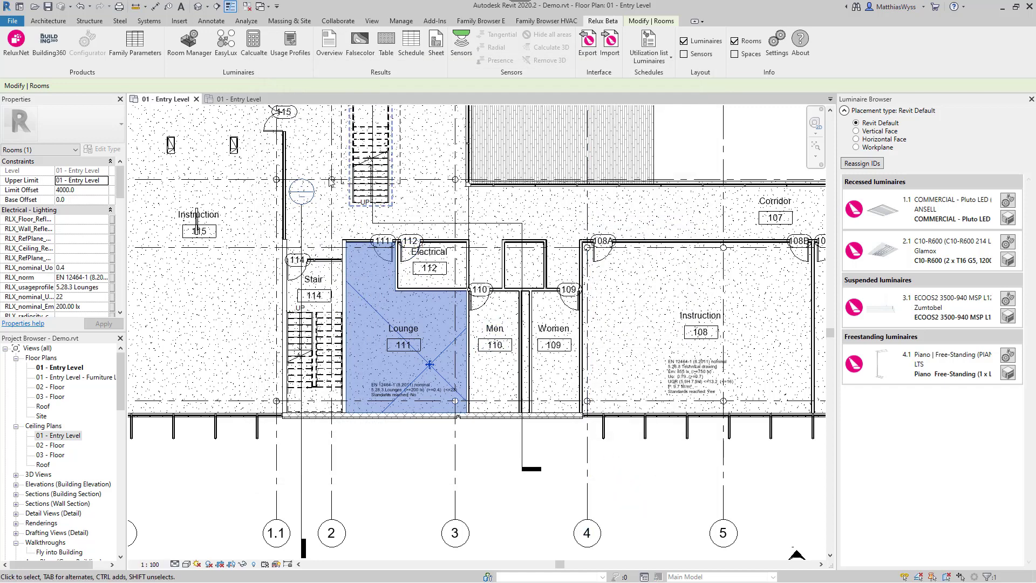
- Arrange the luminaires for Lounge 111 as 3 x 3 in EasyLux and calculate the layout, suspending automatic calculation during the change
left_click(225, 56)
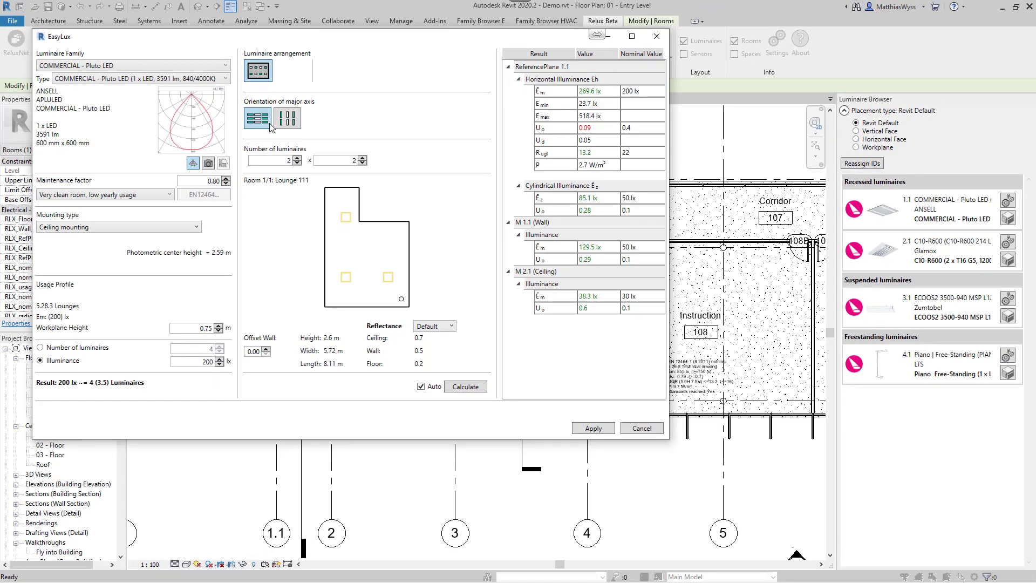
left_click(296, 158)
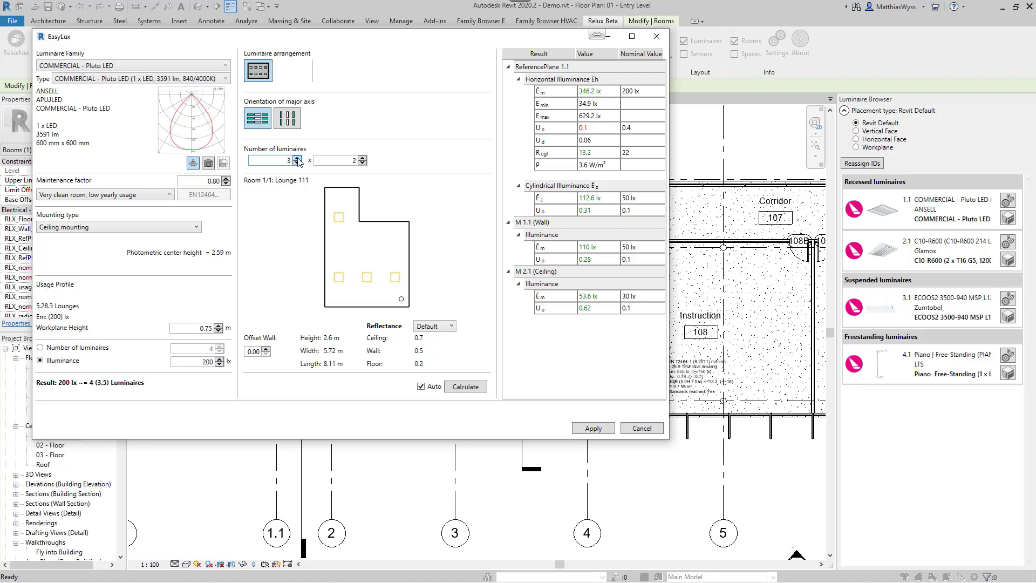
left_click(420, 386)
left_click(363, 158)
left_click(363, 158)
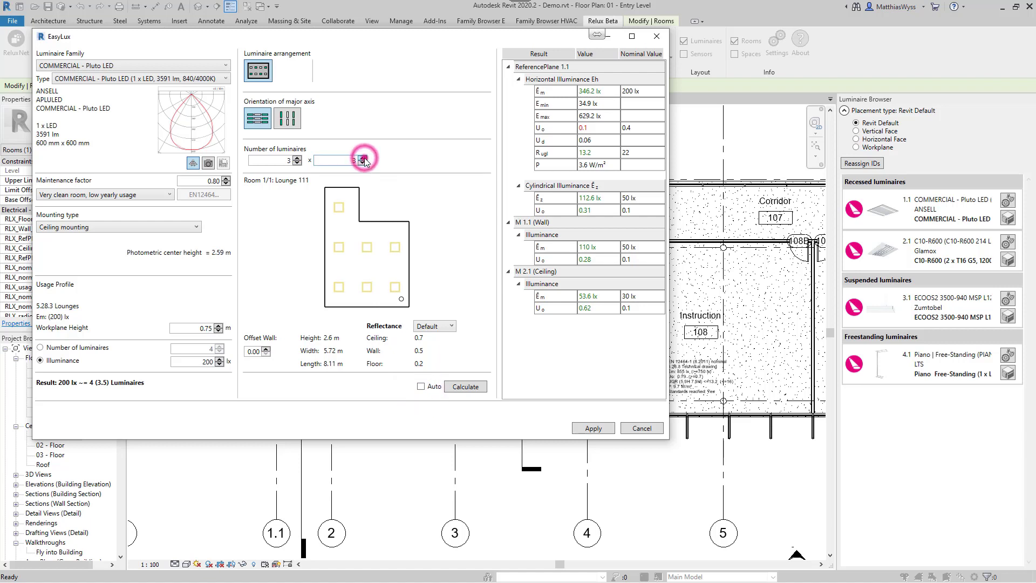
left_click(363, 158)
left_click(363, 158)
left_click(363, 163)
left_click(363, 163)
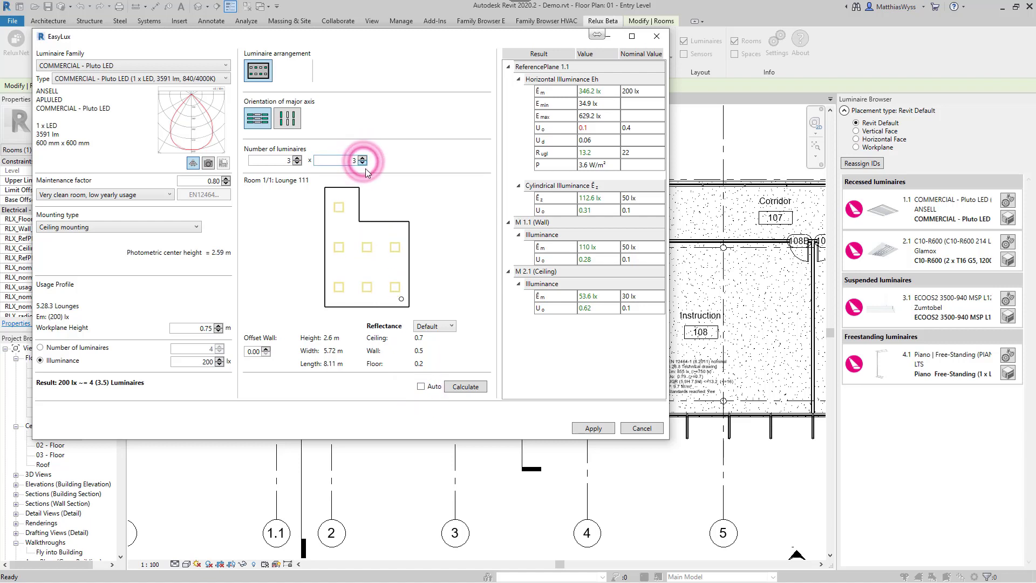
left_click(466, 387)
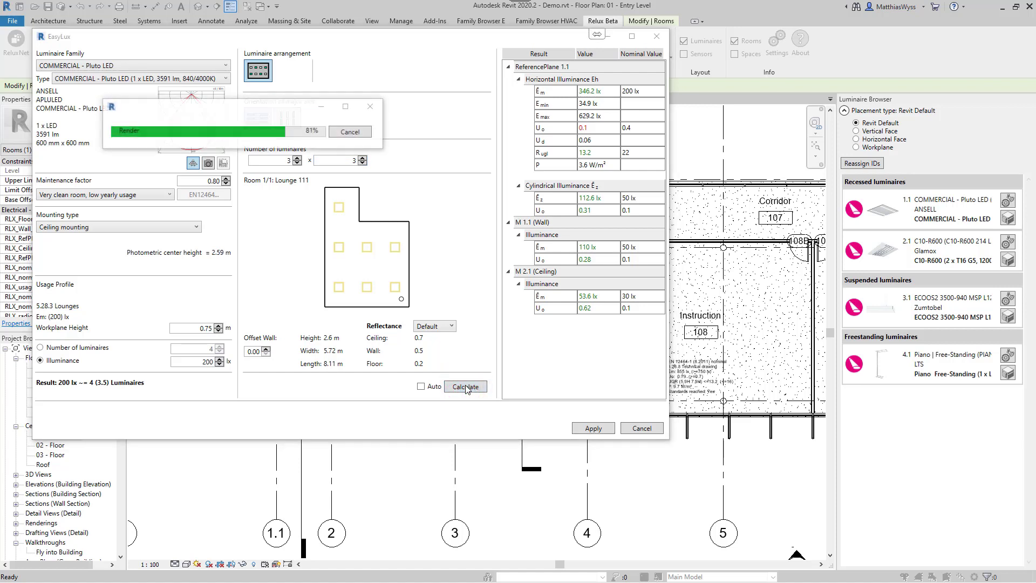
left_click(421, 387)
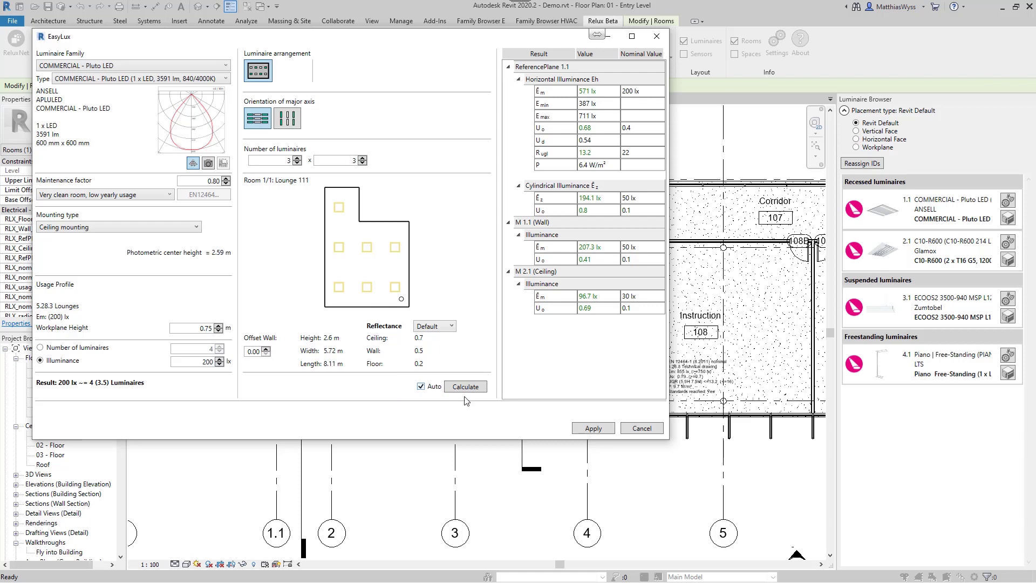
- Add the calculated luminaires to Lounge 111 and finish EasyLux
left_click(592, 429)
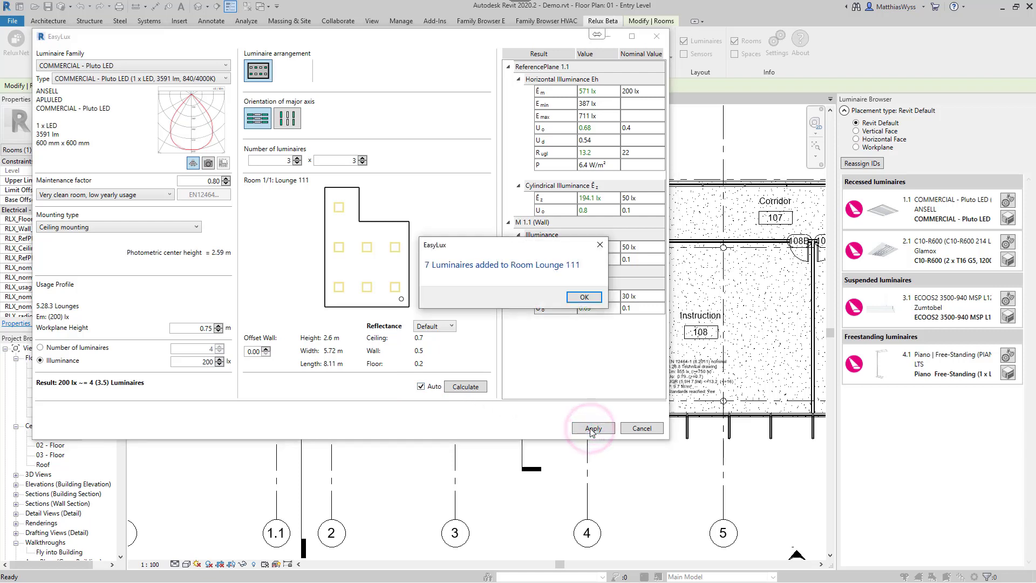
left_click(584, 298)
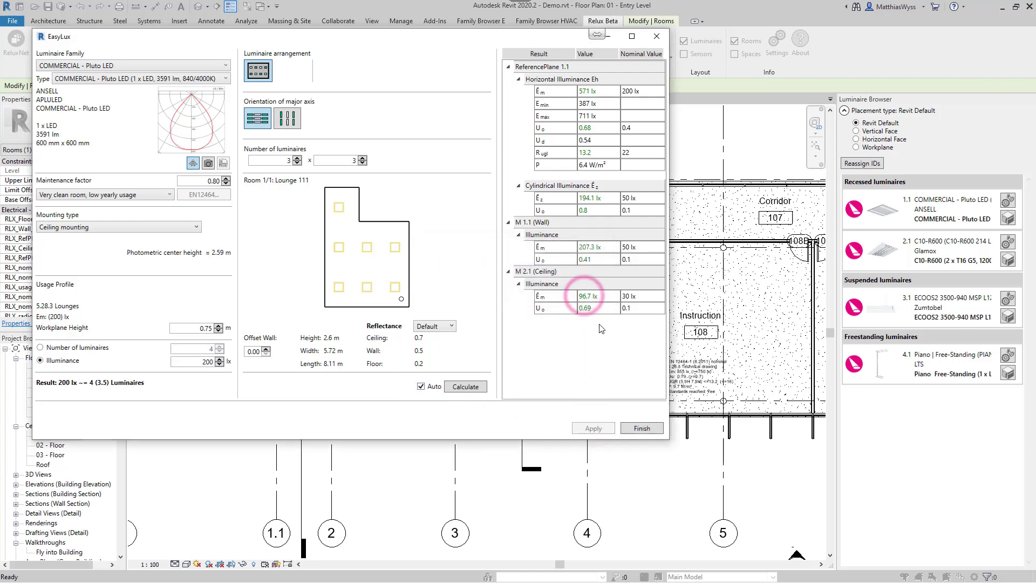
left_click(641, 428)
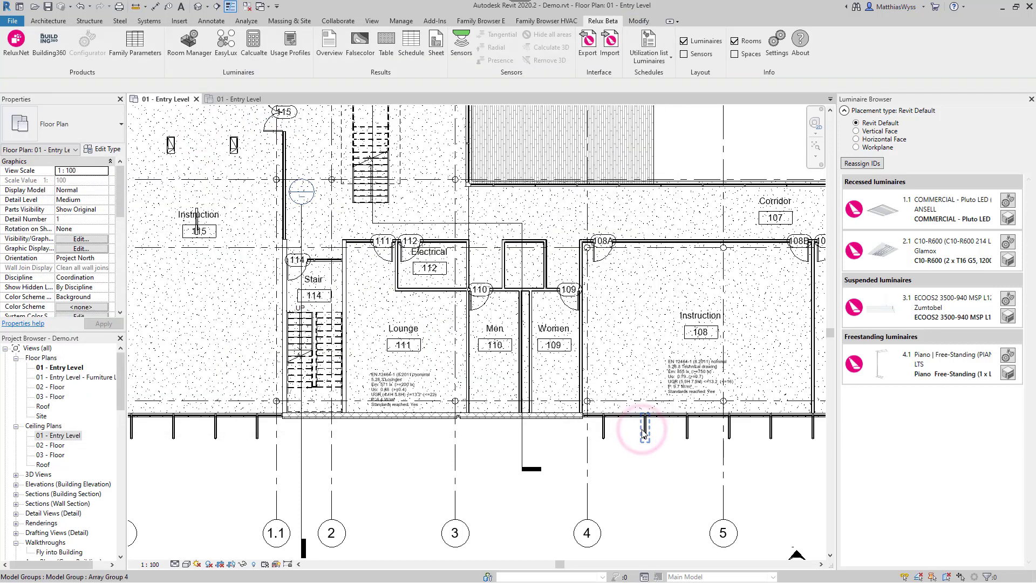
- Select rooms Instruction 106, Instruction 105 and Instruction 104 together in the floor plan and load them into the Room Manager
scroll(461, 362, "down", 4)
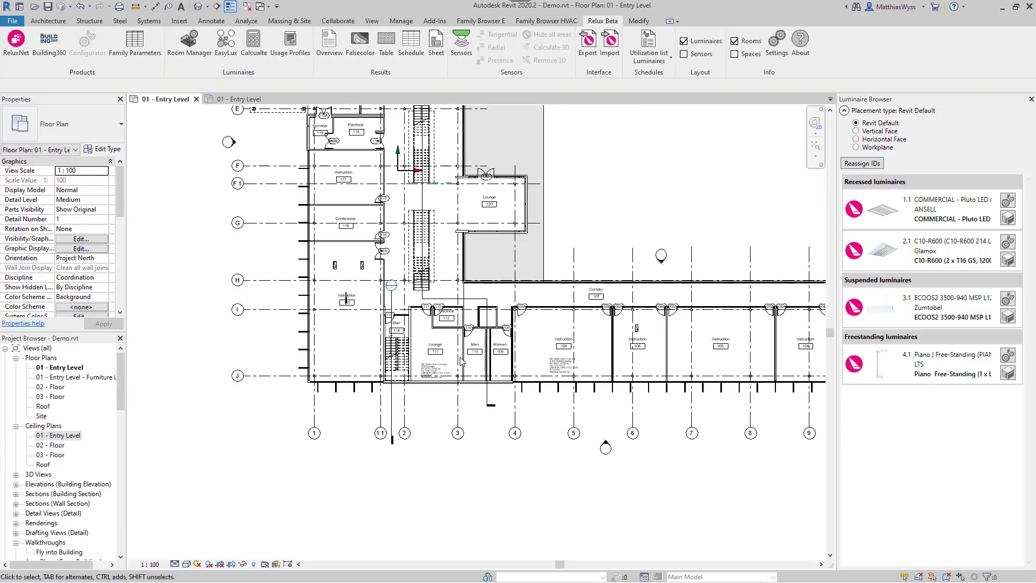
middle_click_drag(516, 322, 479, 324)
scroll(540, 324, "up", 3)
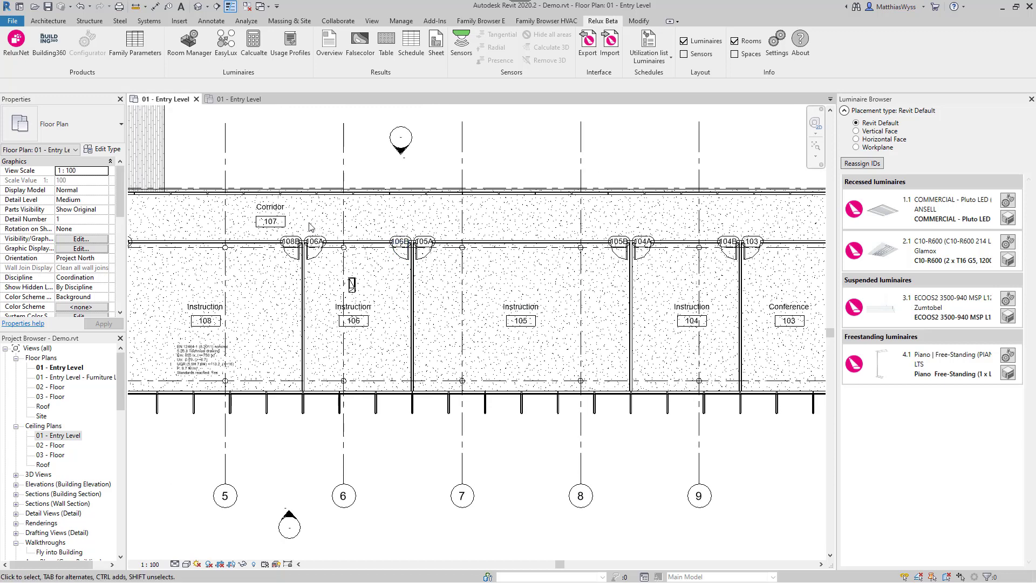
left_click_drag(294, 223, 412, 322)
left_click_drag(471, 364, 756, 447)
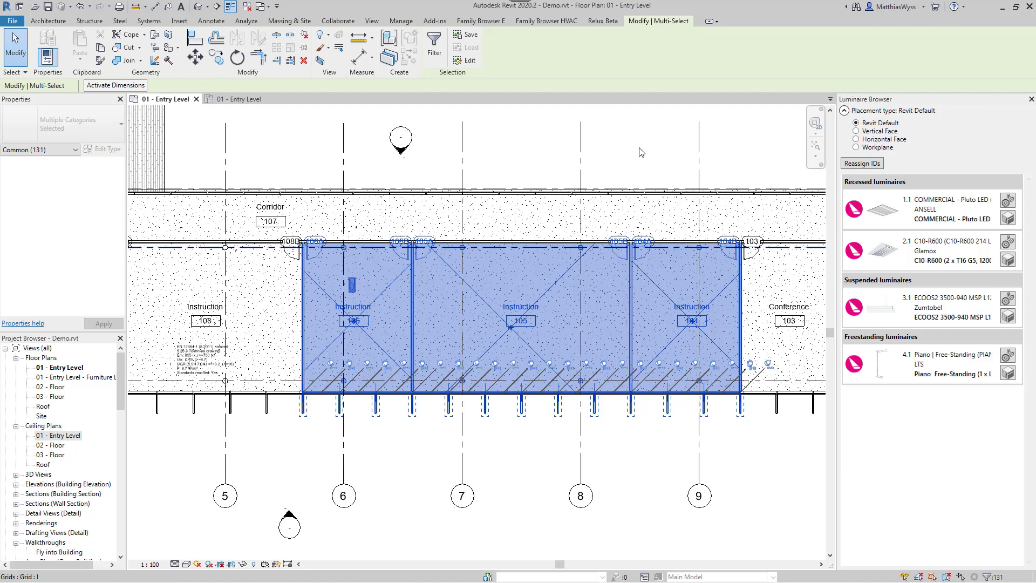
left_click(598, 21)
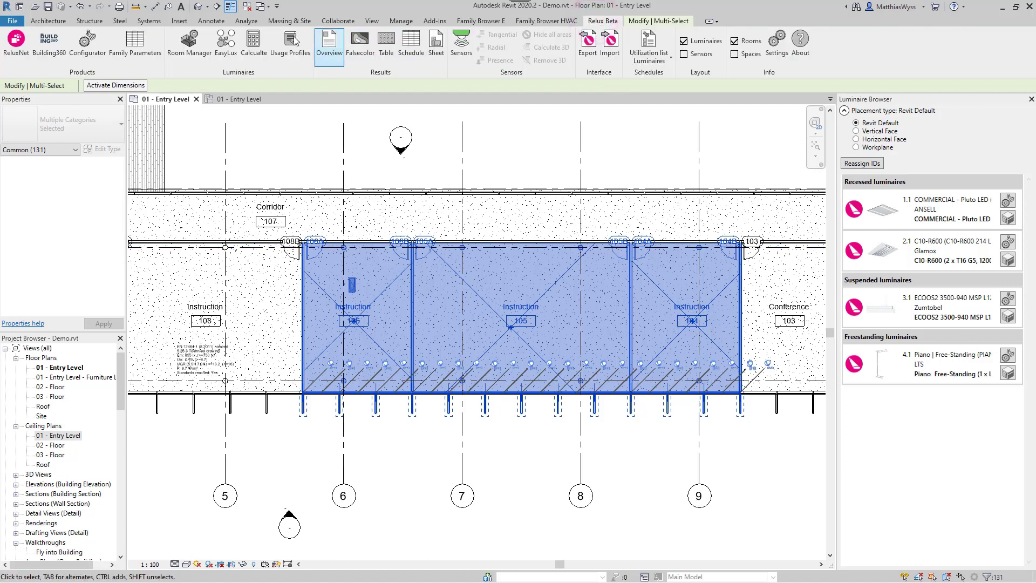
left_click(183, 38)
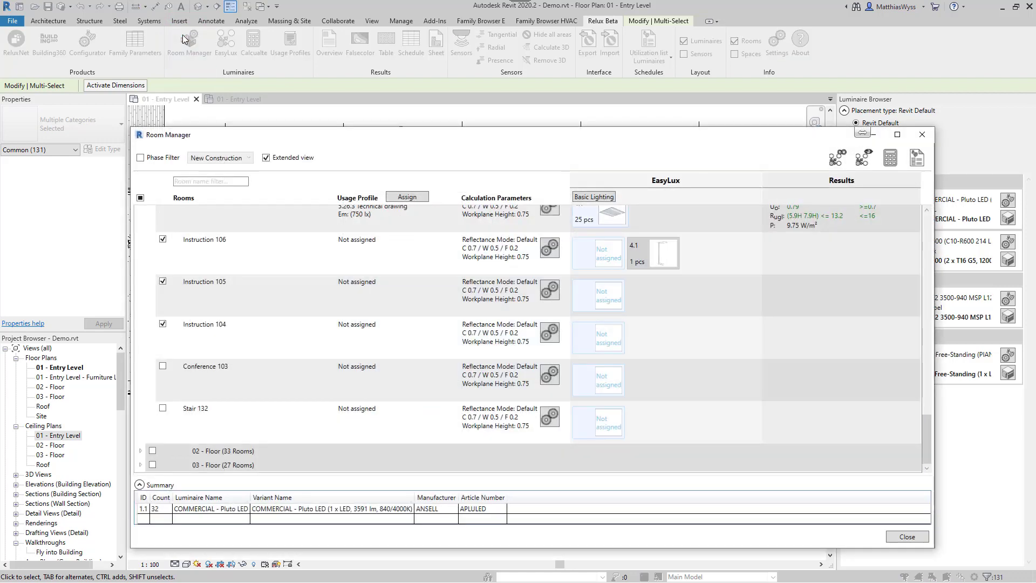
- Assign the EN 12464-1 usage profile 5.26.5 Conference and meeting rooms to Instruction 106, 105 and 104
left_click(409, 197)
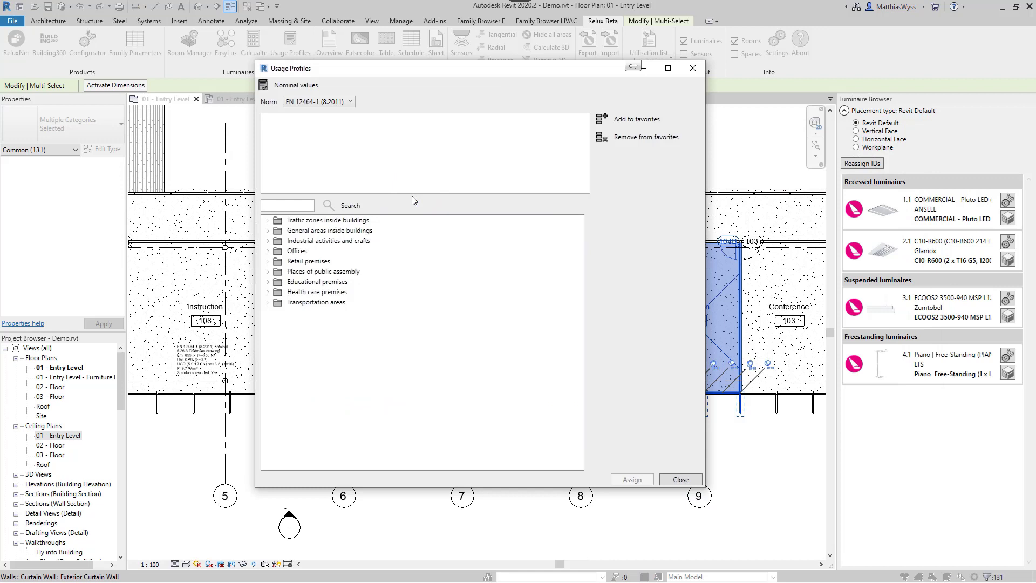
left_click(267, 251)
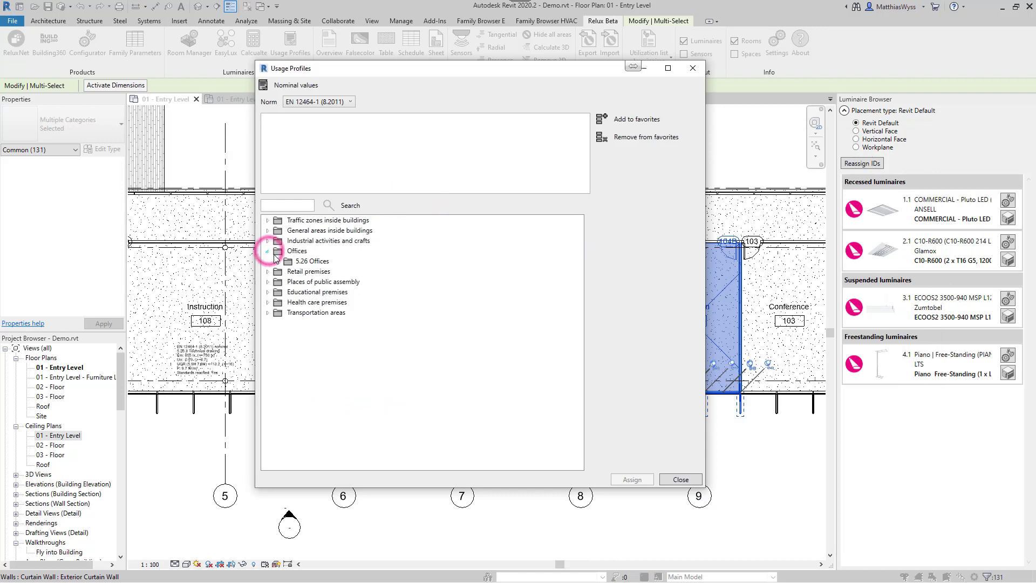
left_click(278, 261)
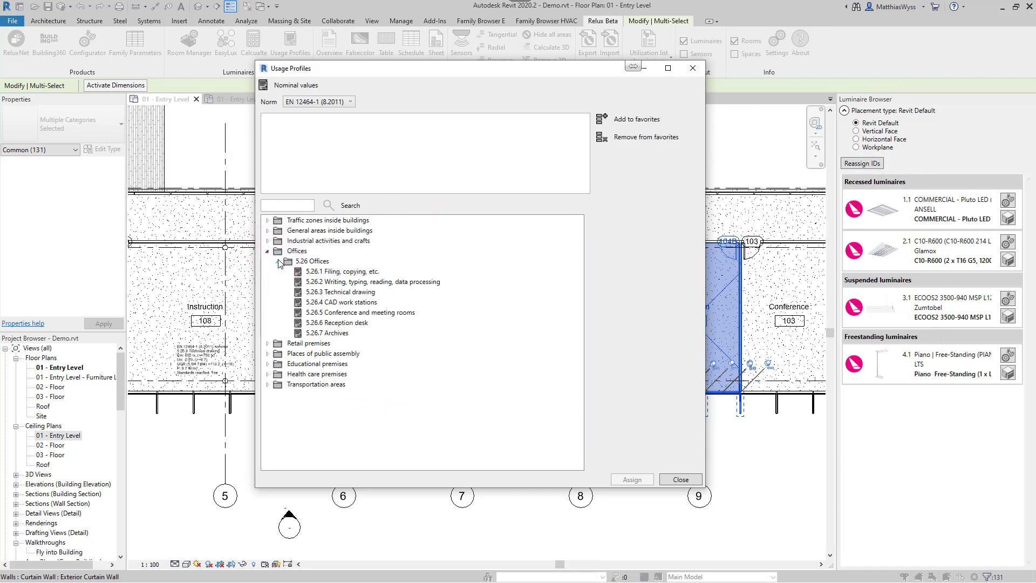
left_click(339, 312)
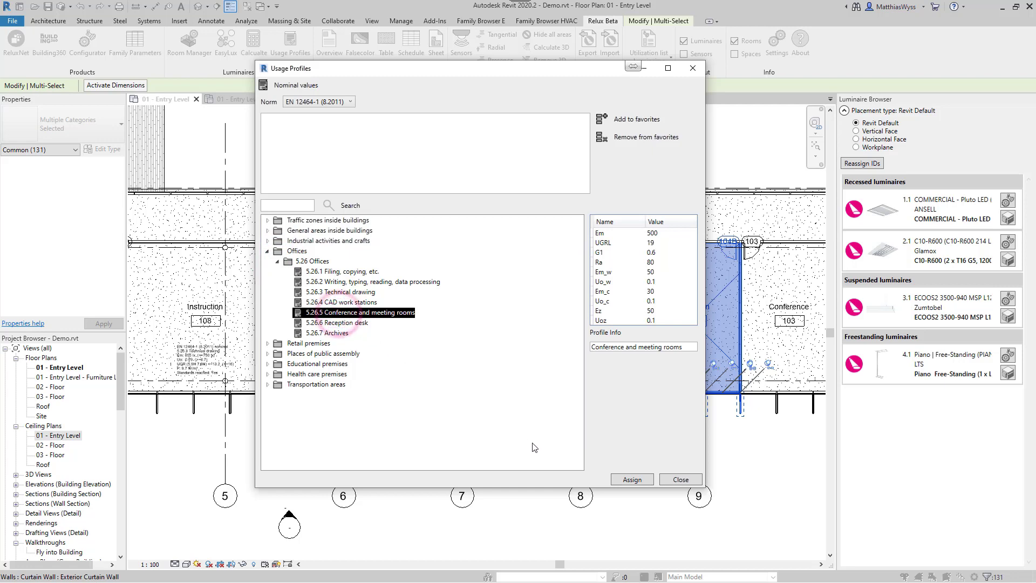
left_click(613, 480)
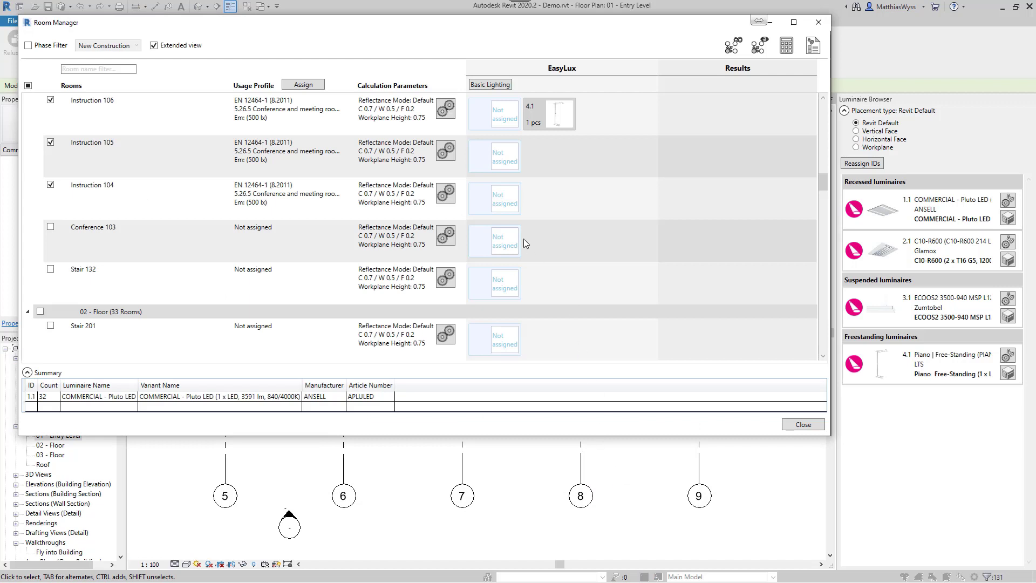
- Check the calculation parameters of Instruction 106 without changing them, and view the details of its existing luminaire
left_click(447, 111)
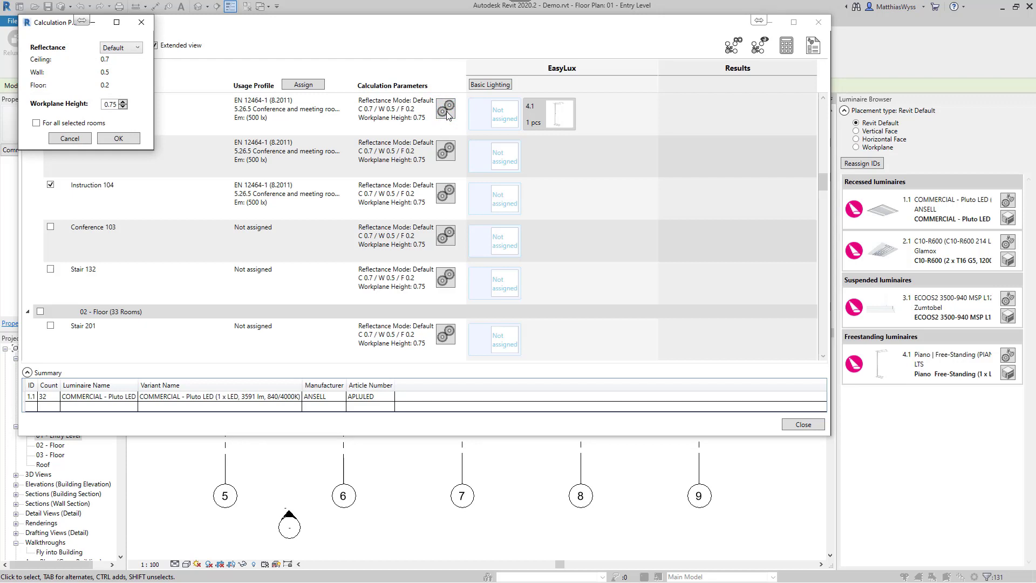
left_click(70, 138)
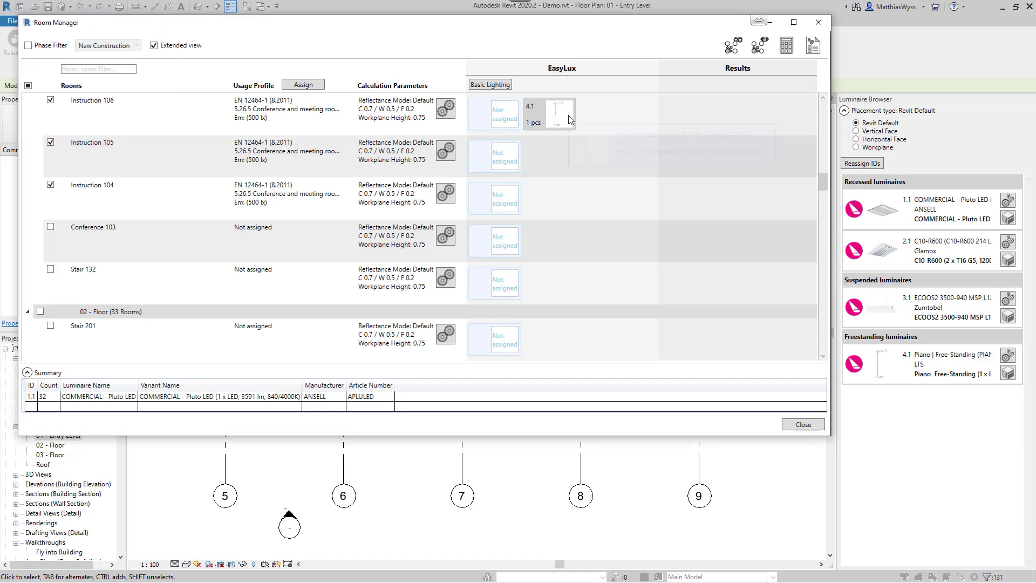
mouse_move(571, 118)
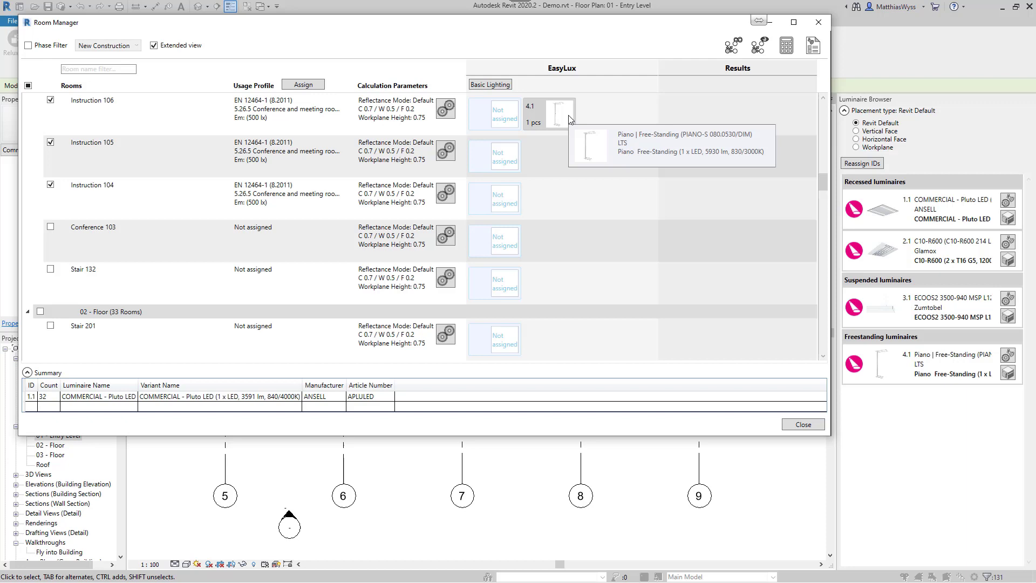
- Set COMMERCIAL - Pluto LED as basic lighting for the three checked rooms and run EasyLux on them, keeping the luminaires already in Instruction 106
left_click(495, 85)
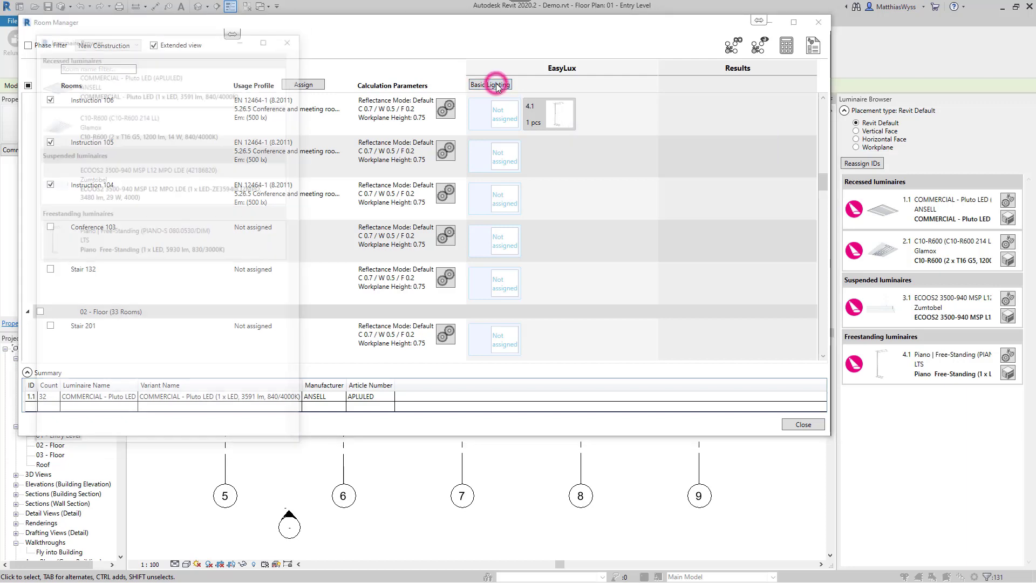
double_click(178, 76)
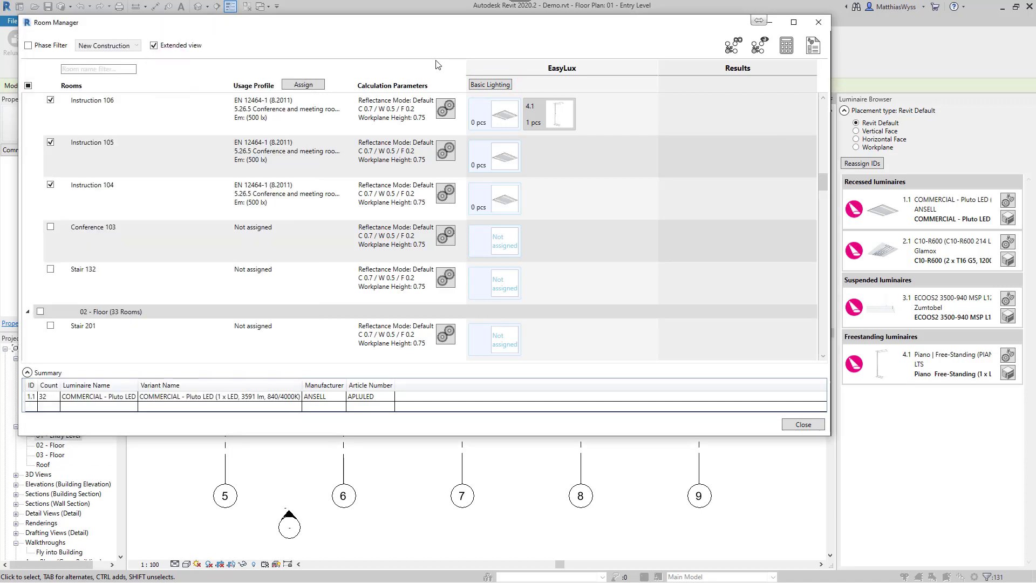
left_click(732, 46)
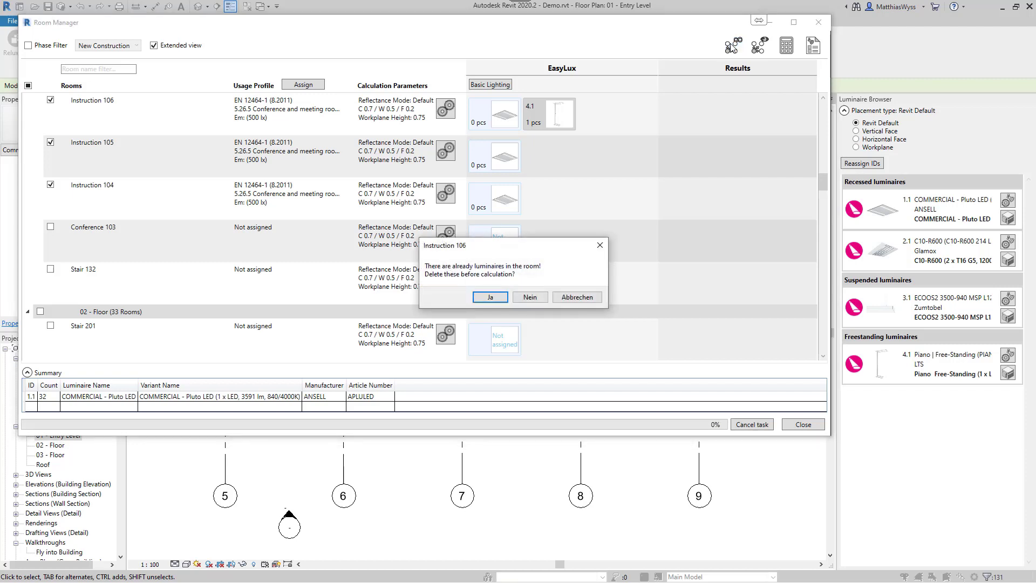
left_click(536, 296)
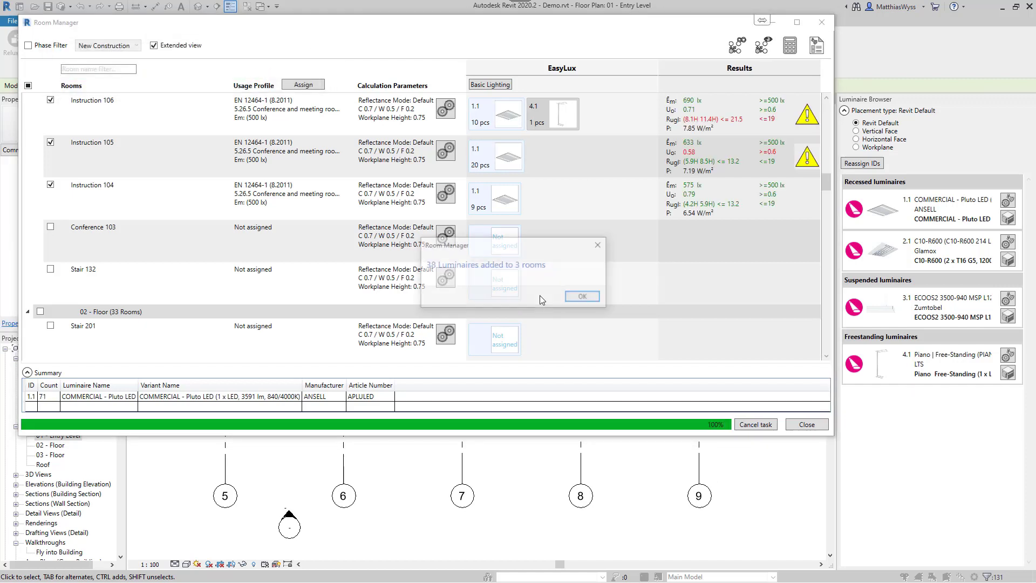
left_click(574, 298)
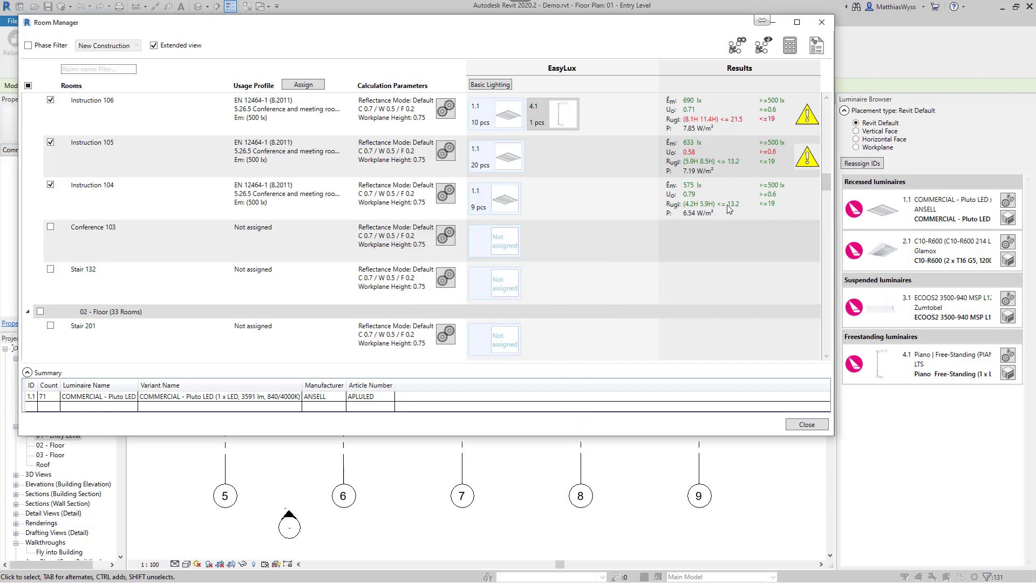
- Rearrange the luminaires of Instruction 105 as 5 x 5 in EasyLux, apply the layout to the room and finish
mouse_move(729, 210)
mouse_move(721, 168)
left_click(806, 160)
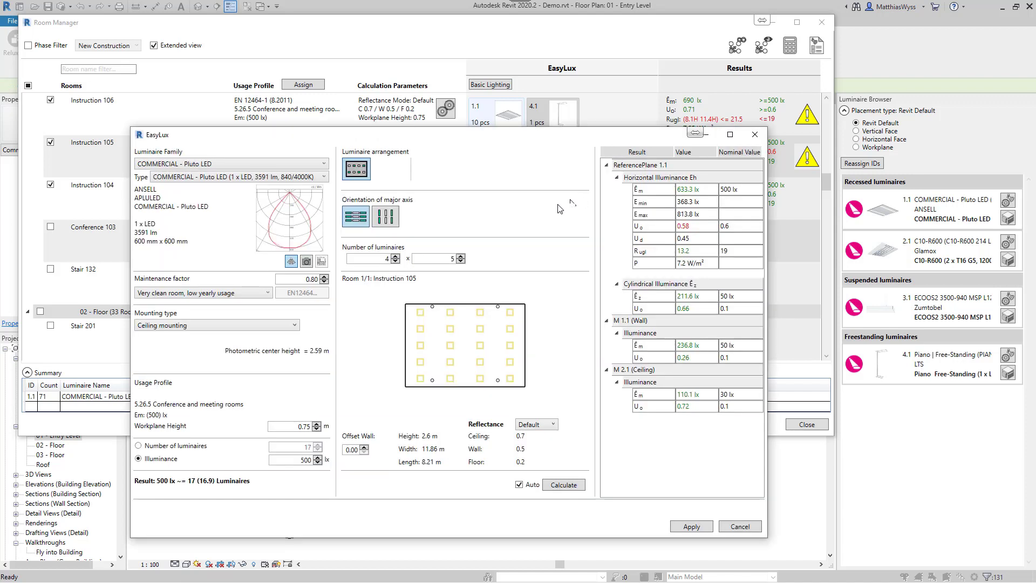
left_click(394, 257)
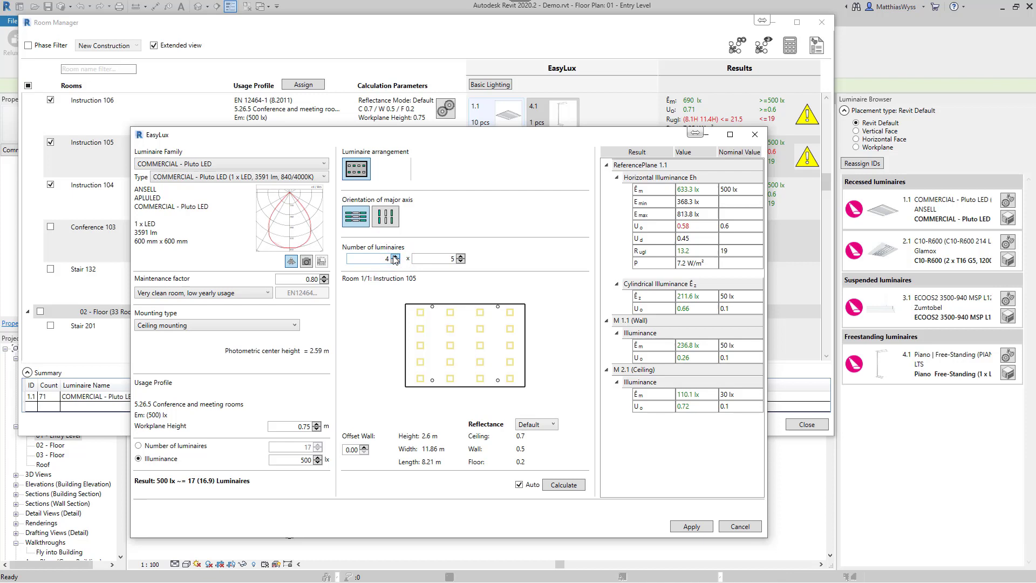
left_click(395, 257)
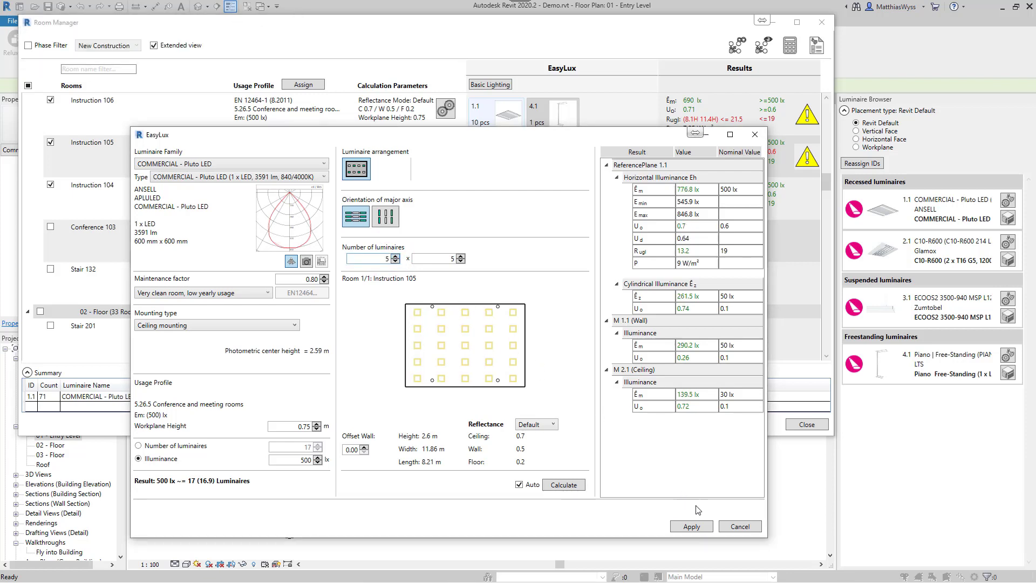
left_click(706, 526)
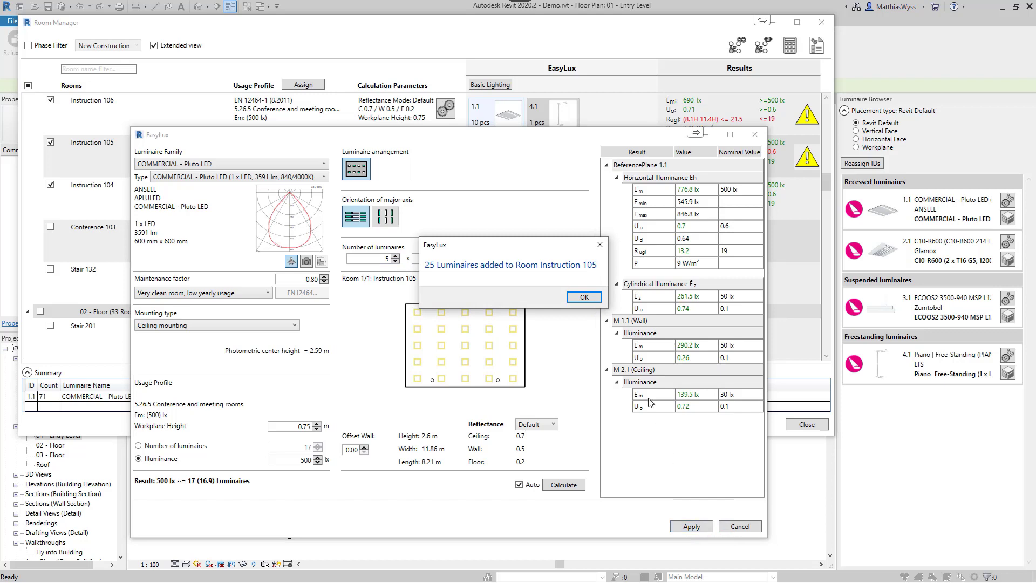
left_click(584, 297)
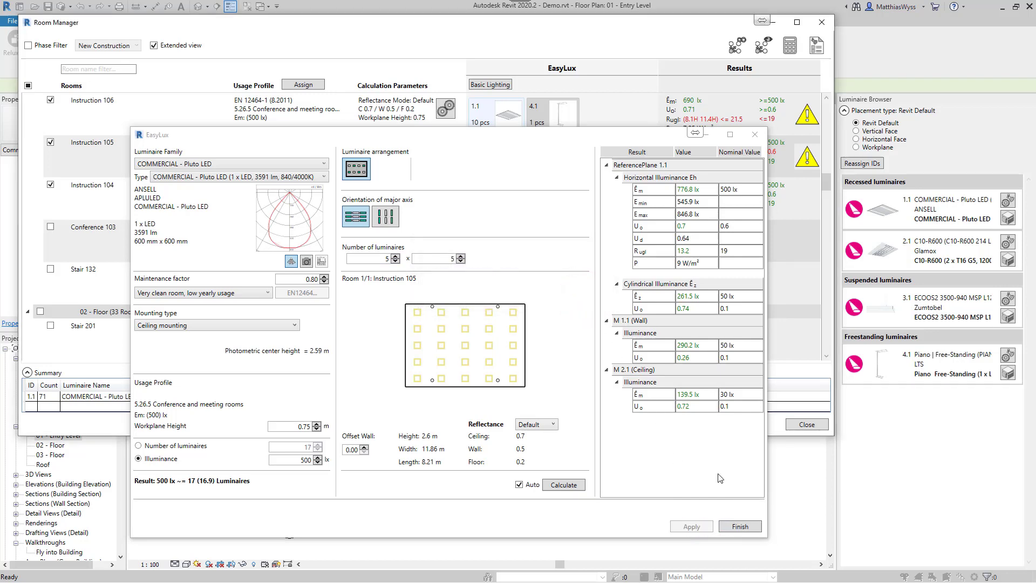
left_click(746, 526)
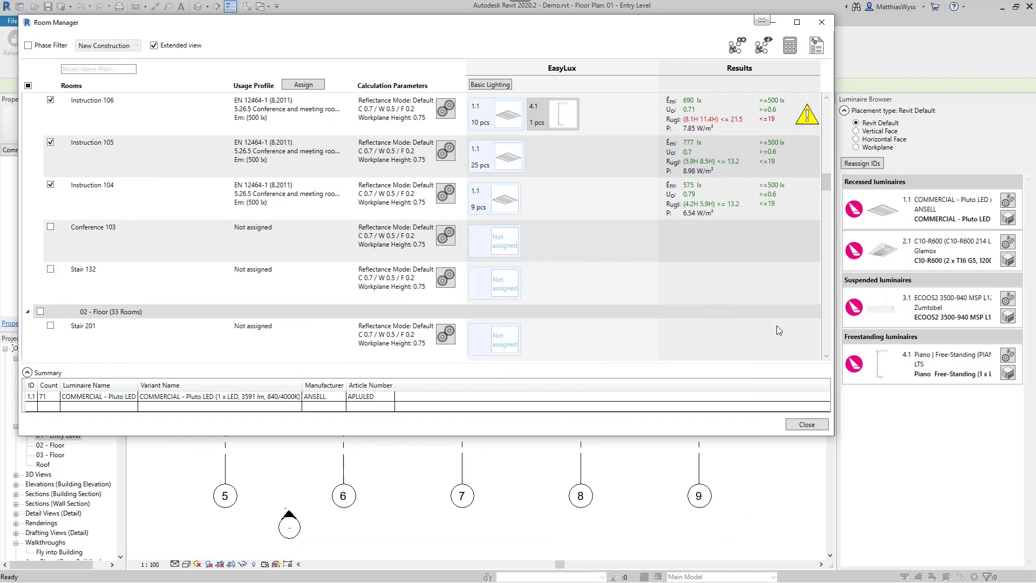
- Review the luminaires and results of the other entry-level rooms, including all luminaire types in Instruction 115, then close the Room Manager
left_click_drag(824, 189, 829, 166)
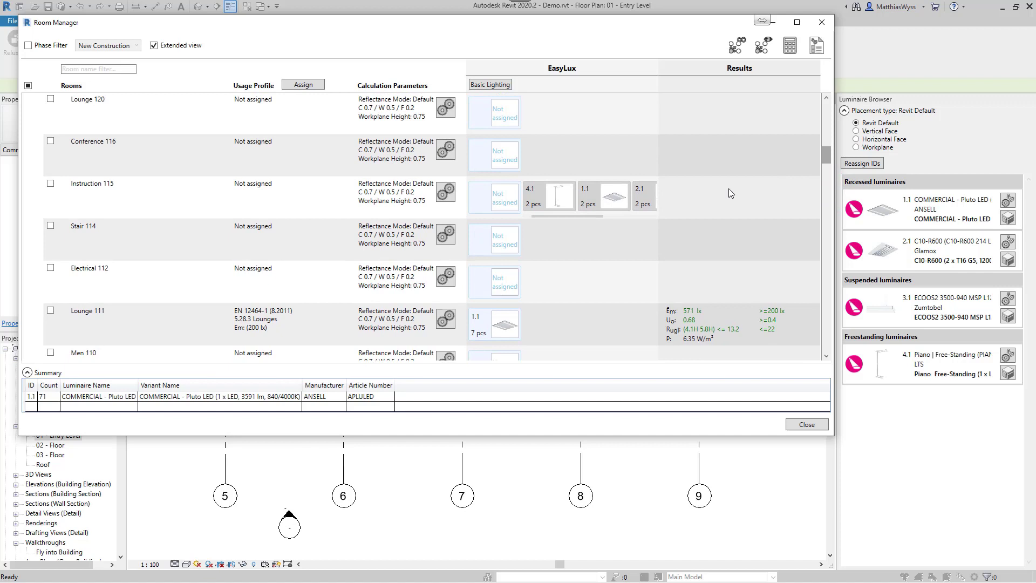
left_click_drag(599, 216, 656, 214)
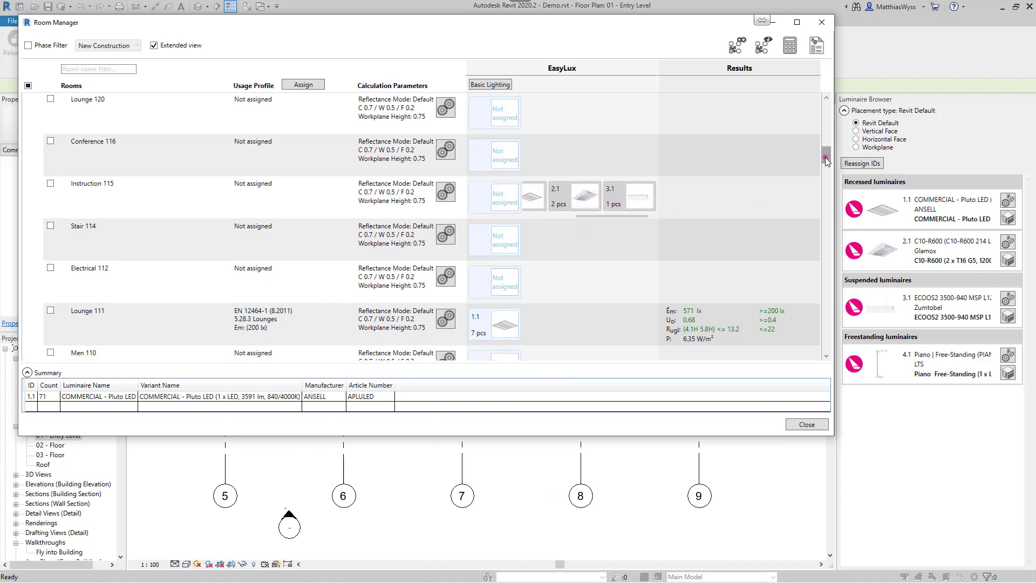
left_click_drag(824, 157, 829, 182)
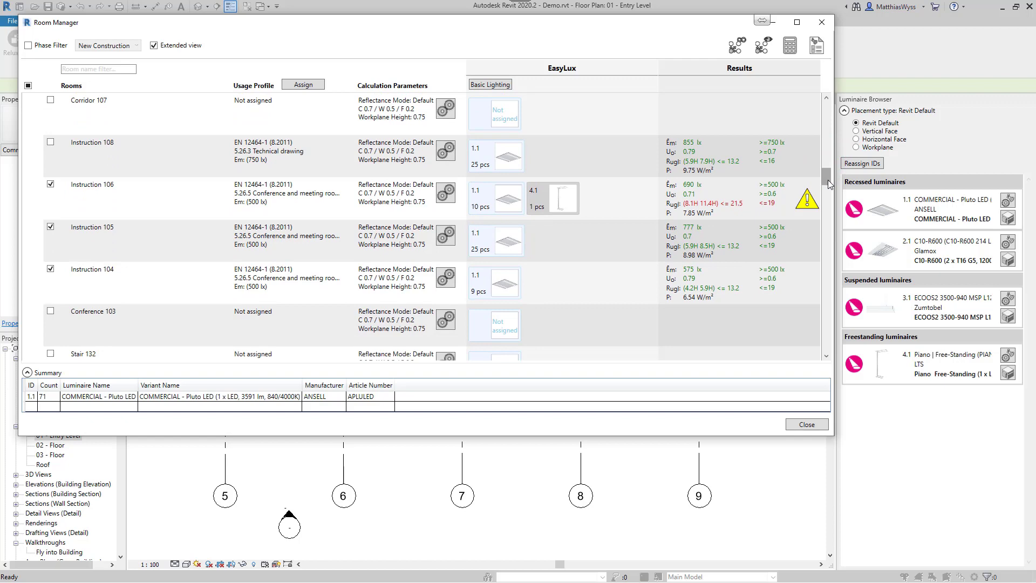
left_click(806, 424)
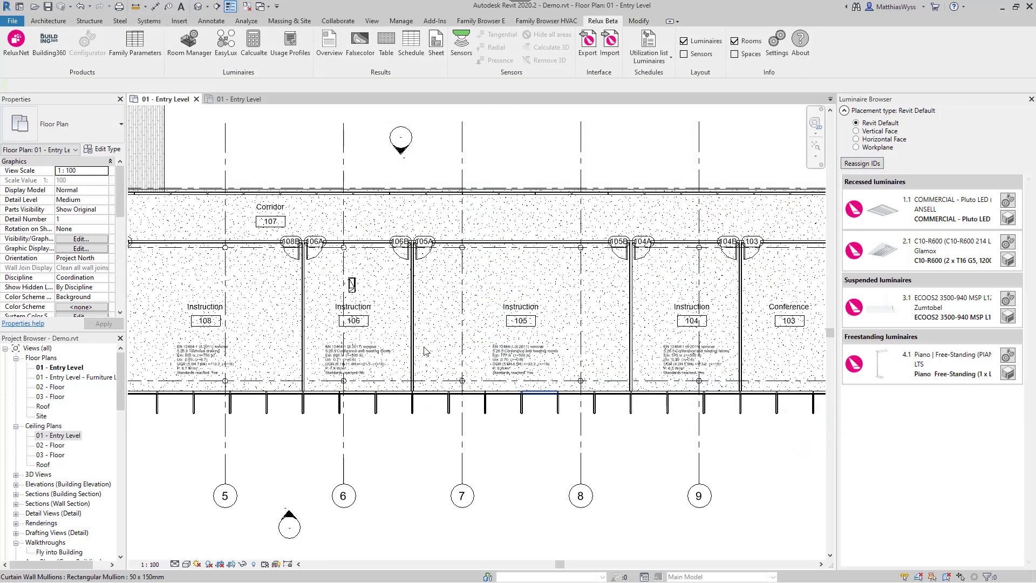
- Select room Instruction 115 in the floor plan and calculate its lighting with the luminaires already placed there
scroll(513, 340, "down", 5)
middle_click_drag(507, 339, 674, 345)
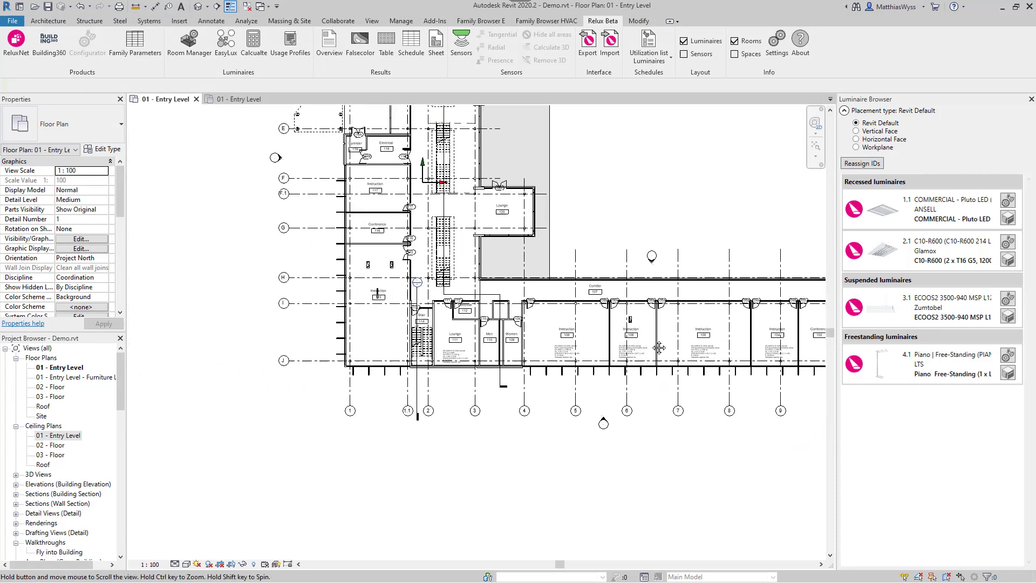
scroll(407, 270, "up", 4)
scroll(407, 270, "up", 2)
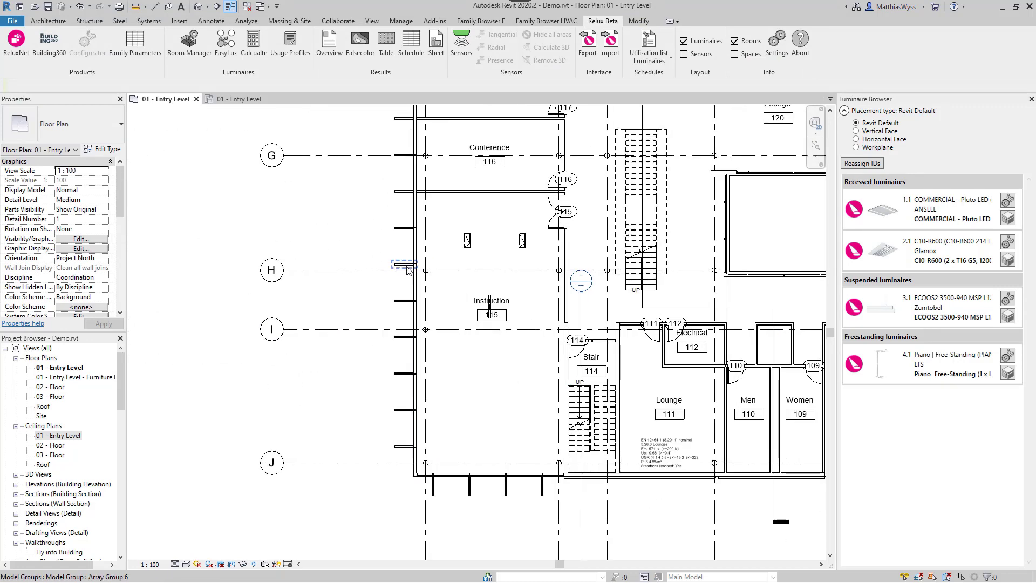
left_click(475, 338)
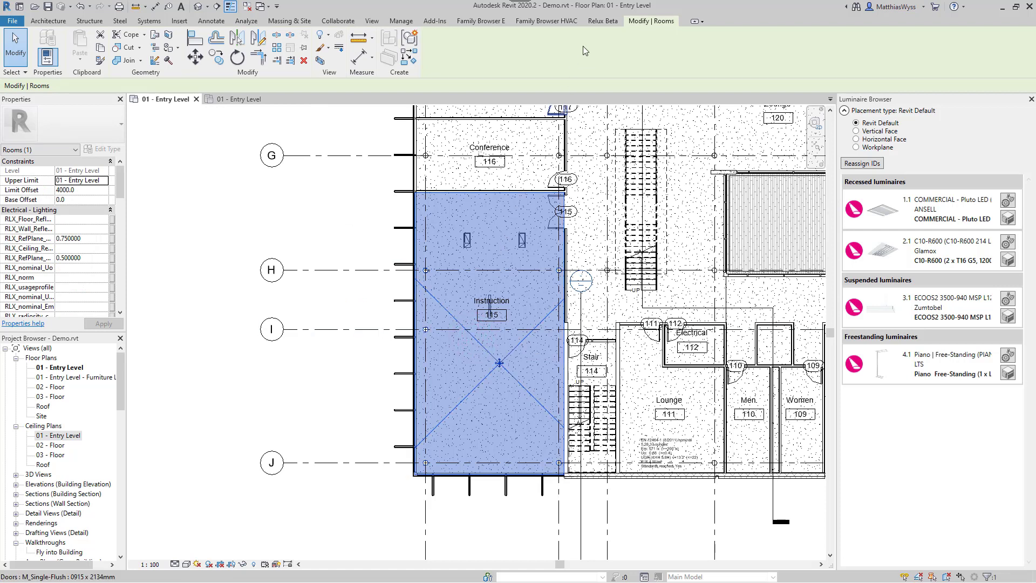
left_click(599, 21)
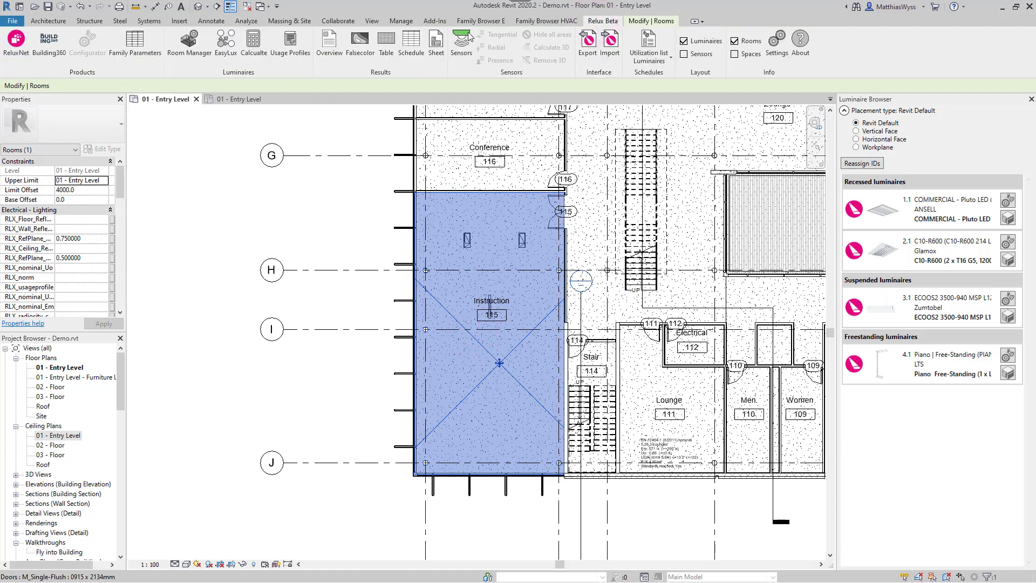
left_click(255, 47)
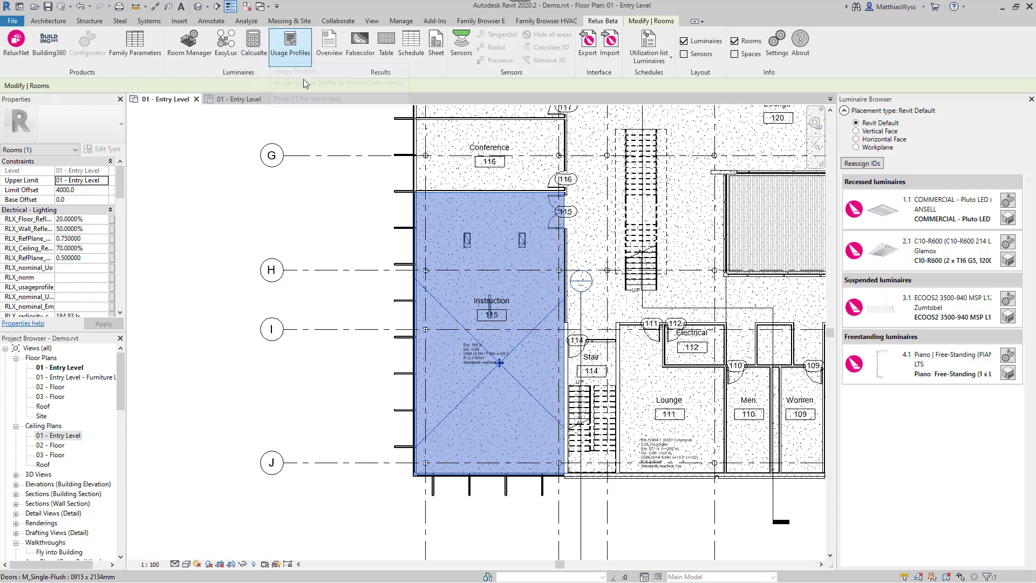
- Select rooms Instruction 106, 105 and 104 in the floor plan and display their lighting results as falsecolor
scroll(366, 152, "down", 4)
middle_click_drag(638, 185, 448, 208)
scroll(606, 266, "up", 2)
scroll(605, 266, "up", 2)
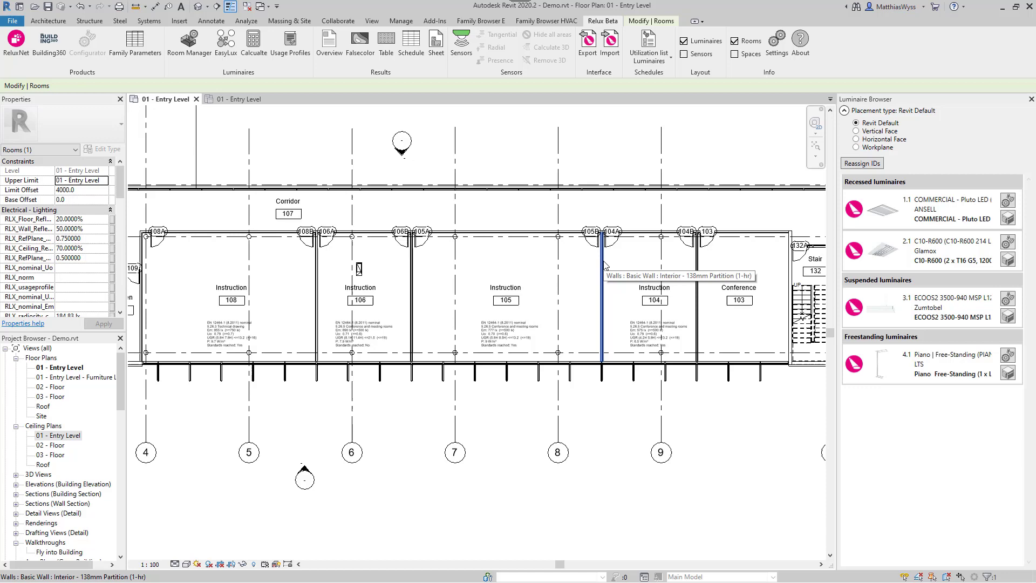
left_click_drag(307, 218, 721, 387)
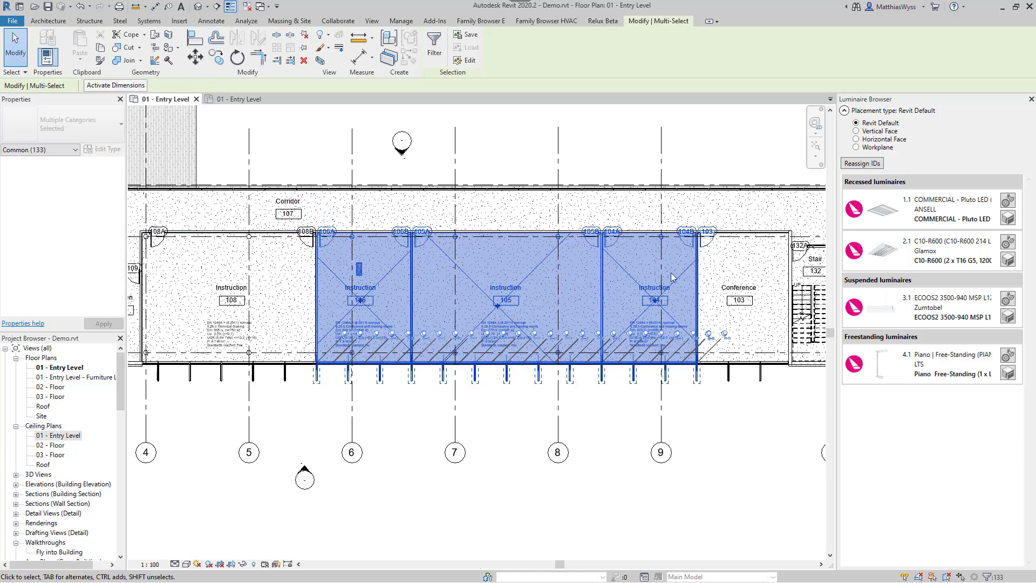
left_click(606, 24)
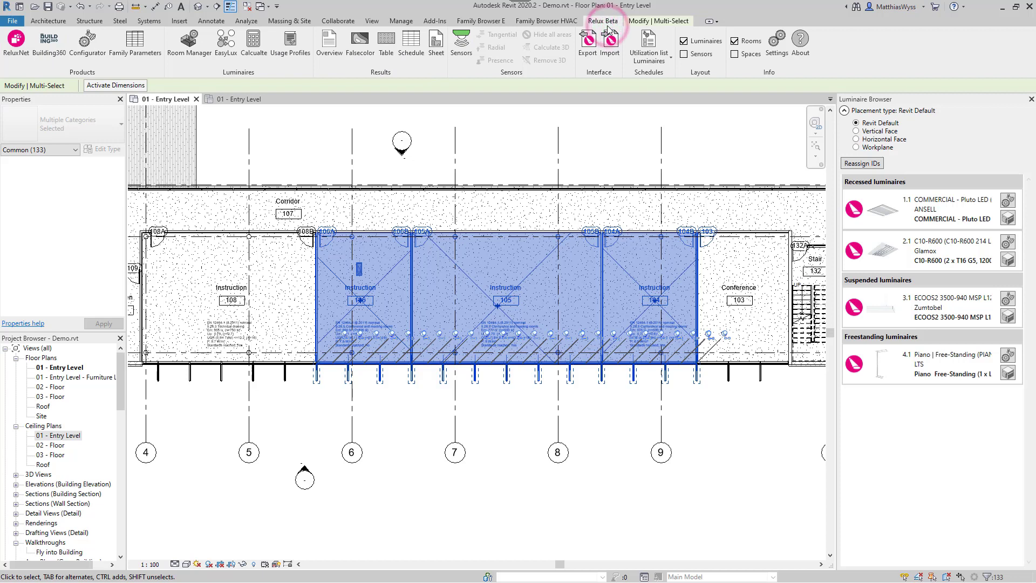
left_click(365, 44)
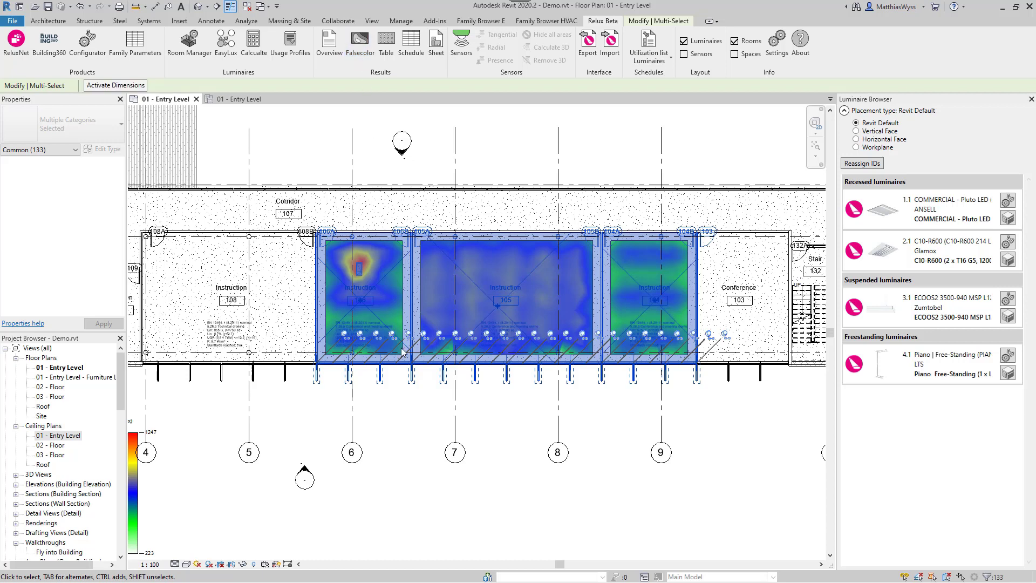
- Move the falsecolor legend below the calculated rooms, between grid lines 6 and 7
left_click(404, 443)
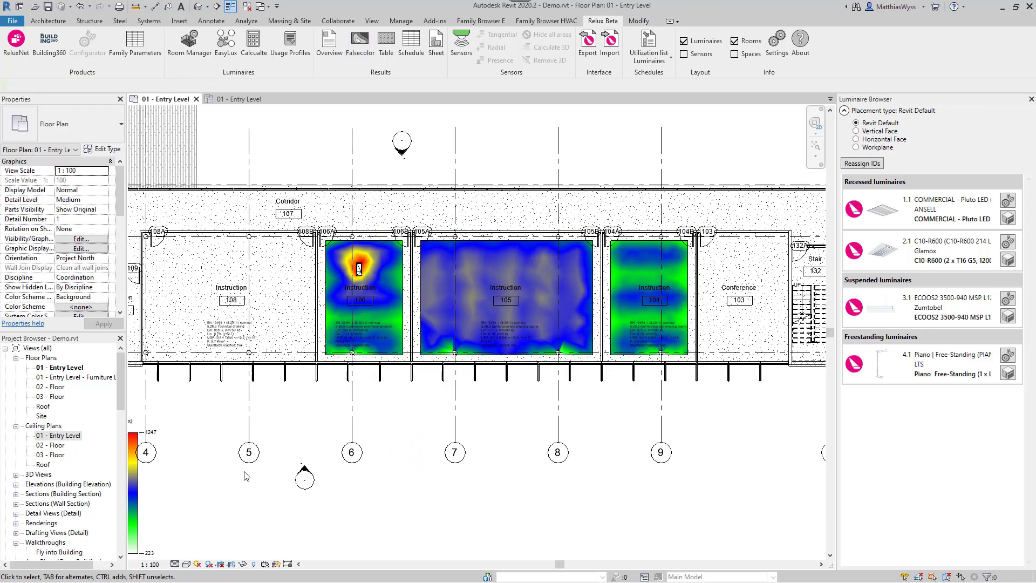
left_click_drag(142, 479, 425, 465)
left_click(496, 488)
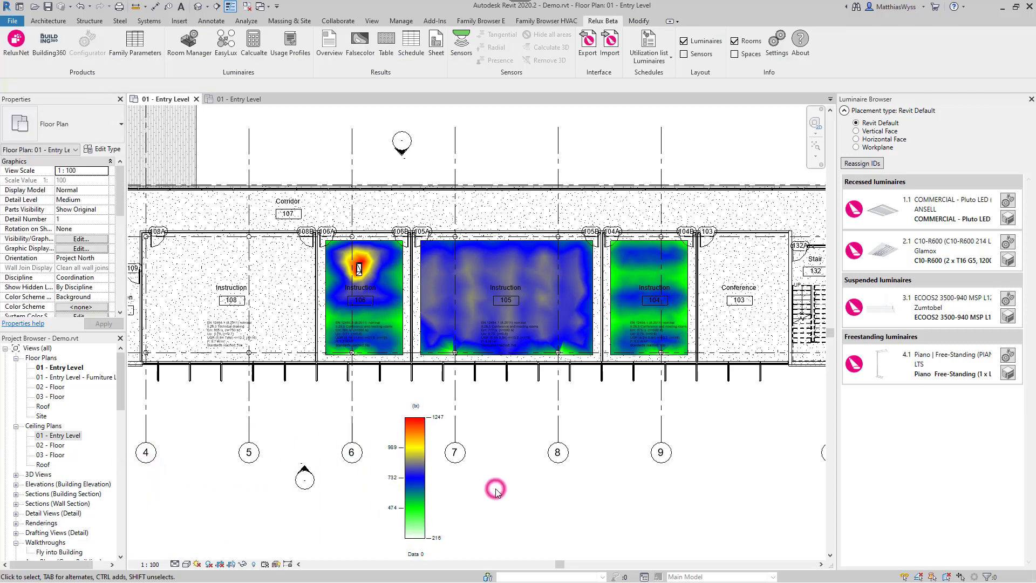
- Reselect rooms Instruction 106, 105 and 104, display their illuminance results as a value table, and clear the selection
left_click(307, 218)
left_click_drag(346, 250, 699, 388)
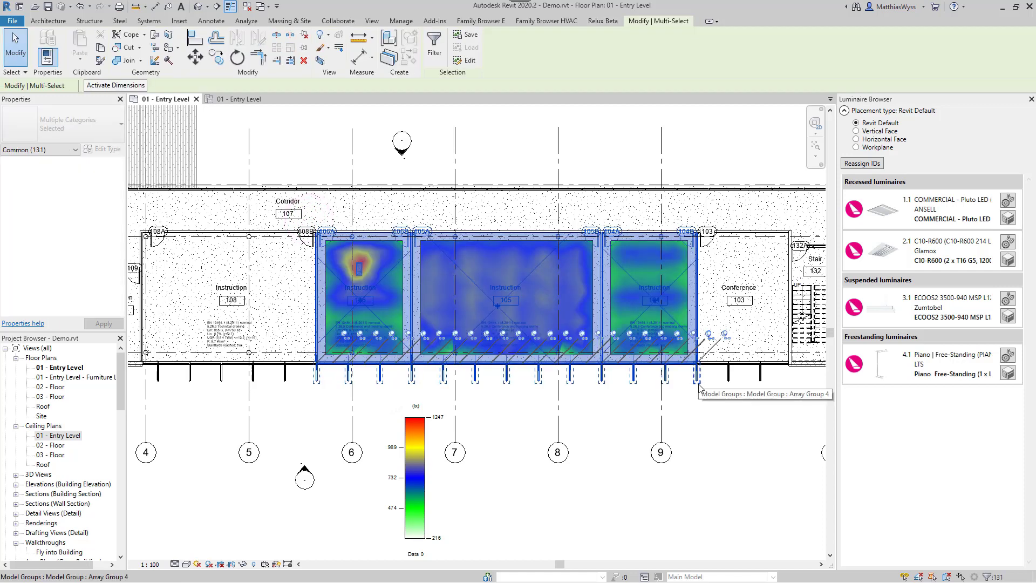
left_click(605, 22)
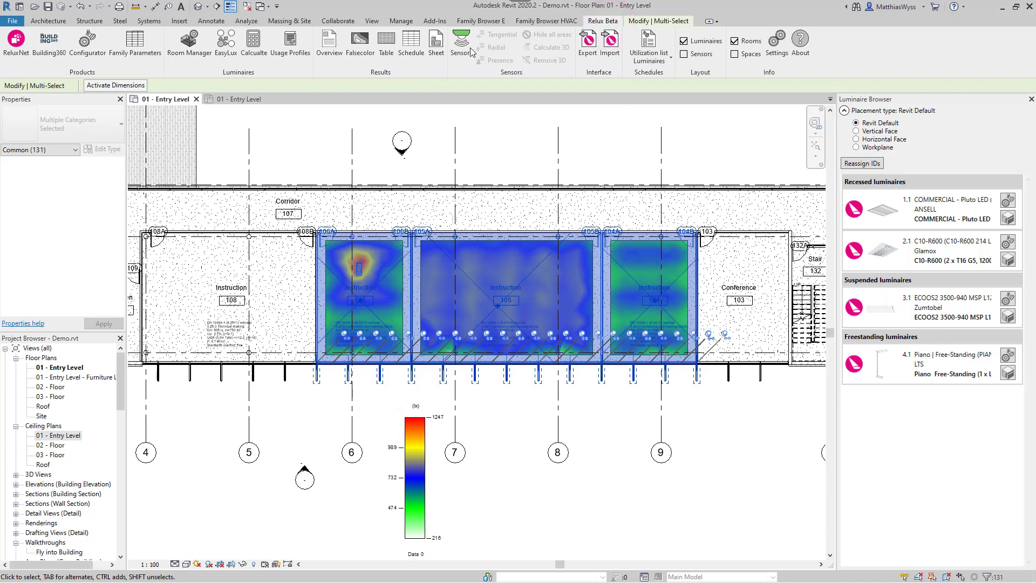
left_click(390, 55)
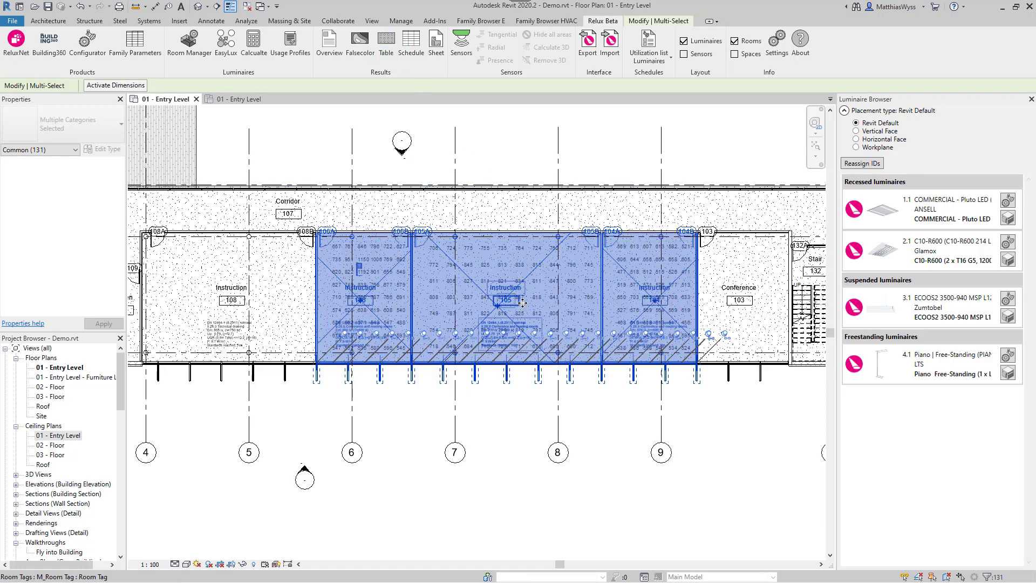
scroll(522, 334, "up", 3)
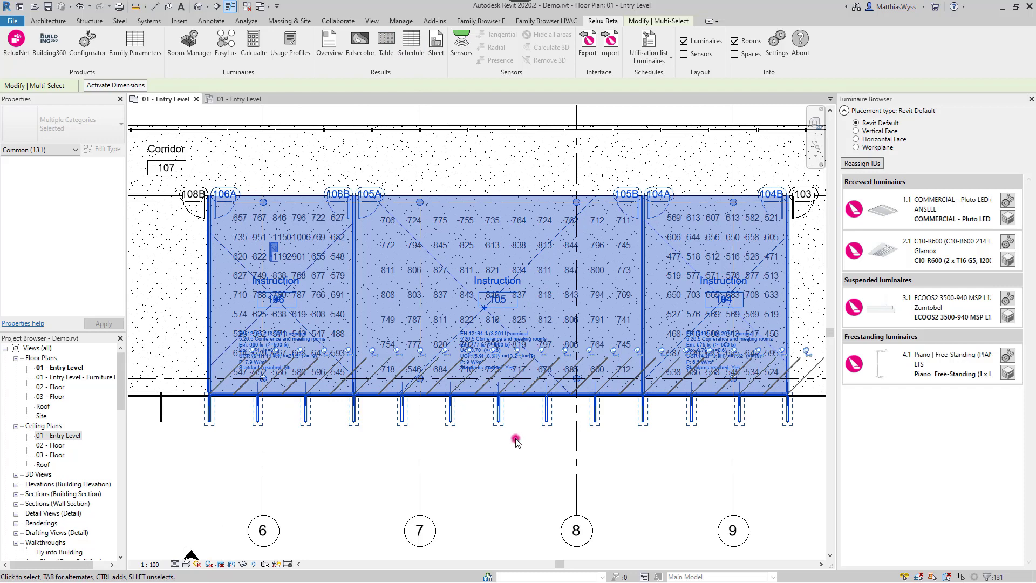
left_click(515, 441)
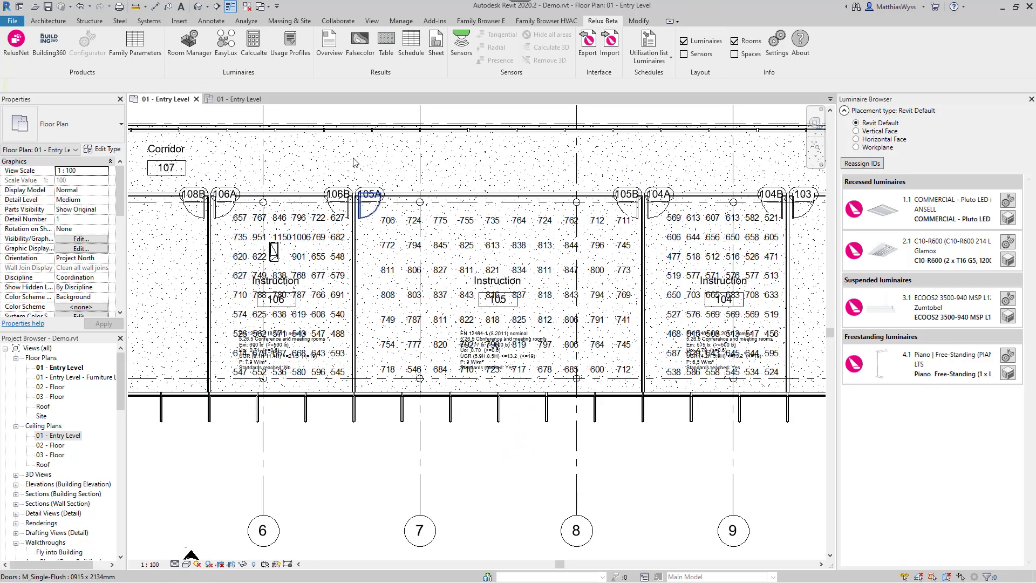
- Generate the Relux result overview plan for the entry level and examine the room colours against the Nominal Illuminance legend
left_click(331, 59)
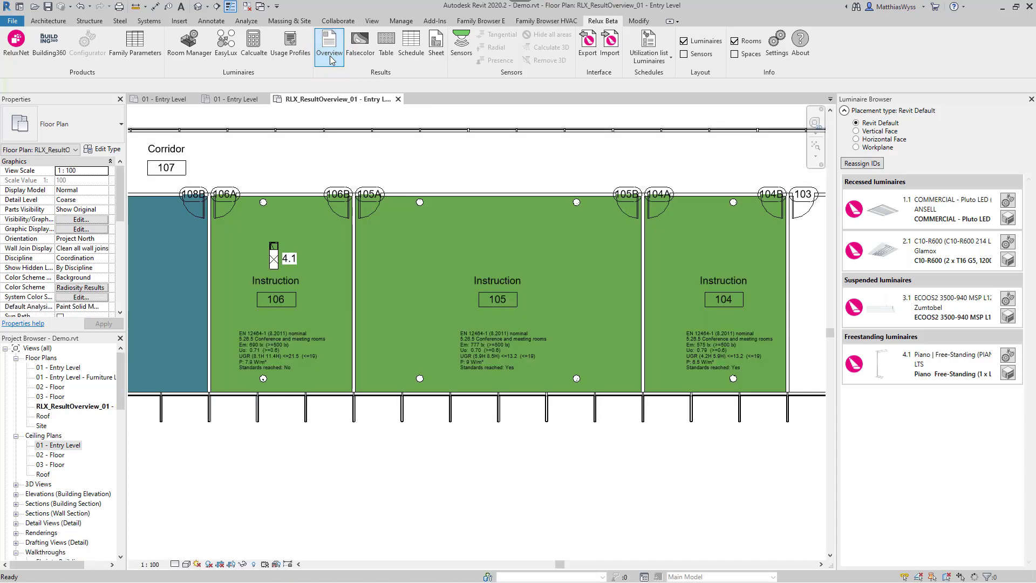
scroll(704, 280, "down", 5)
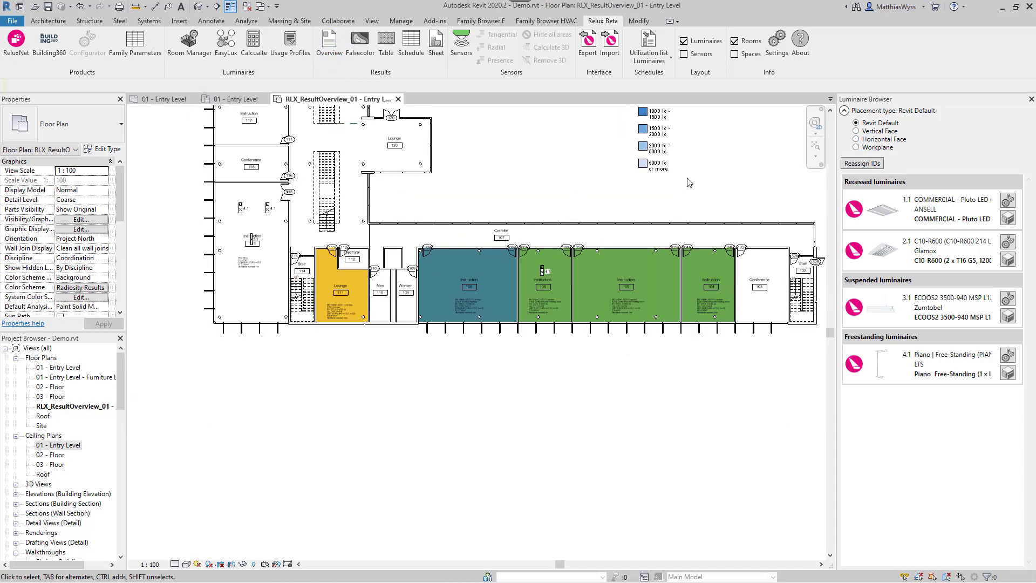
middle_click_drag(689, 182, 663, 381)
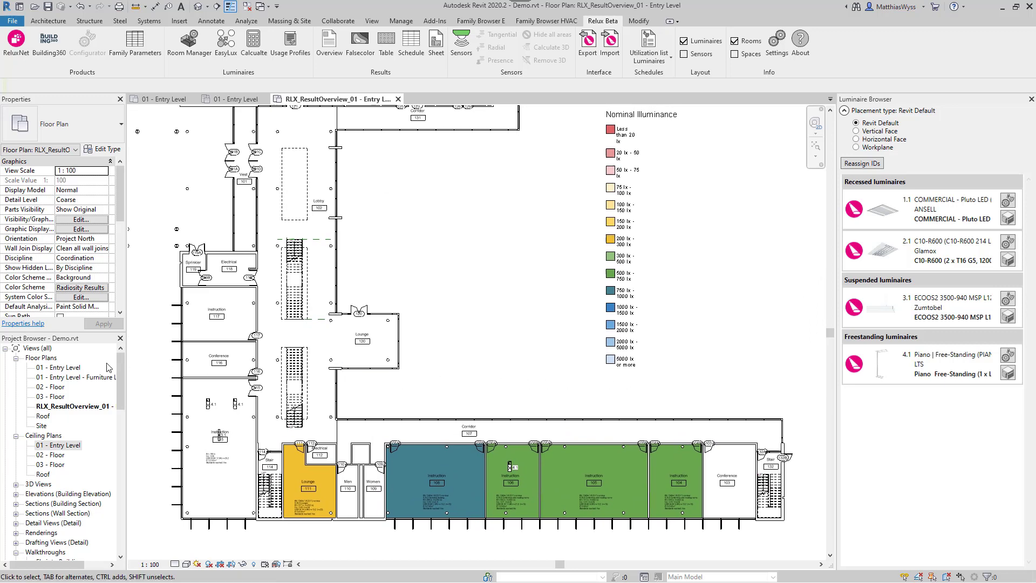
- Return to the 01 - Entry Level floor plan, generate the room results schedule and review the calculated rooms
double_click(65, 368)
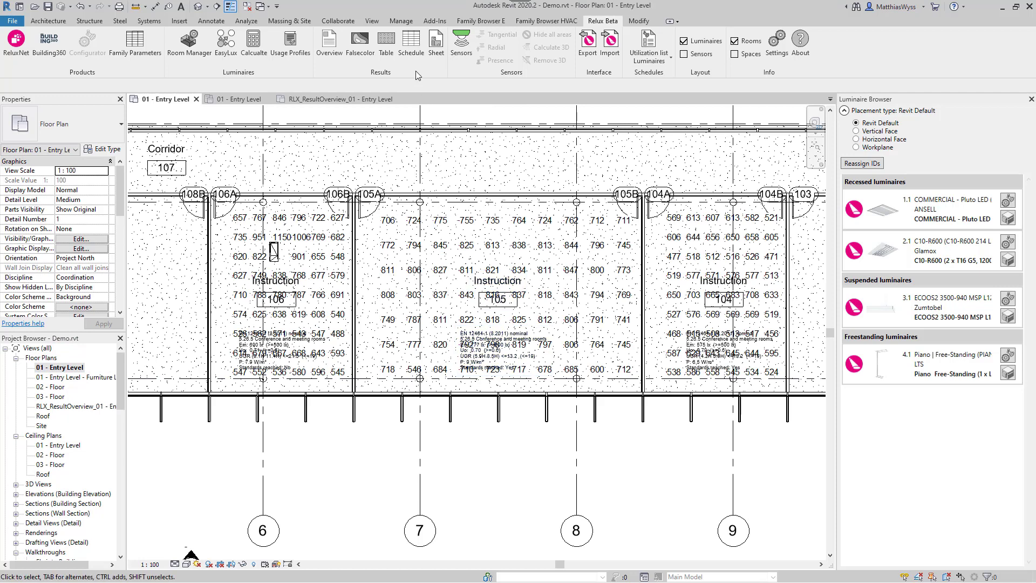
left_click(411, 54)
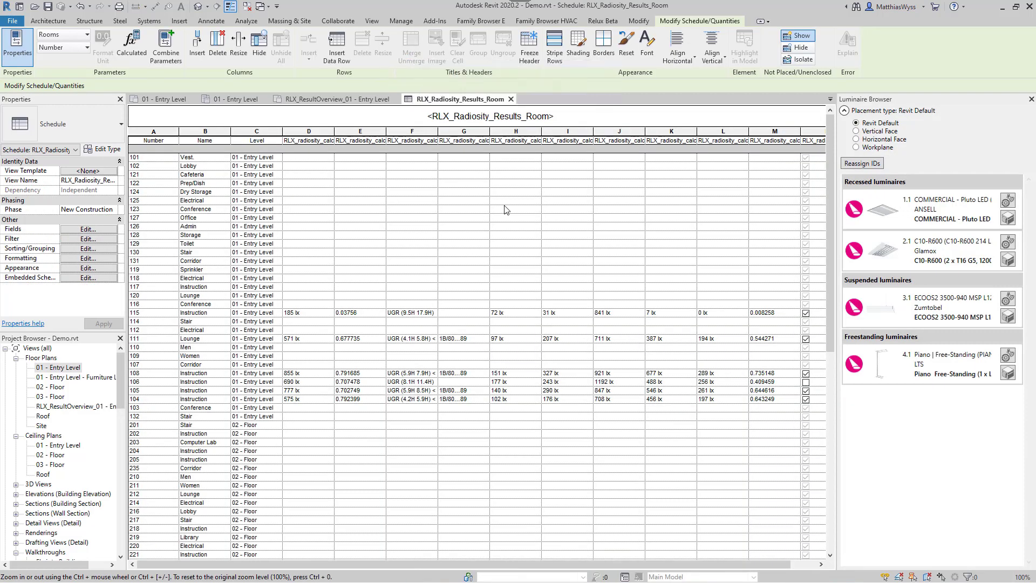
scroll(505, 209, "down", 1)
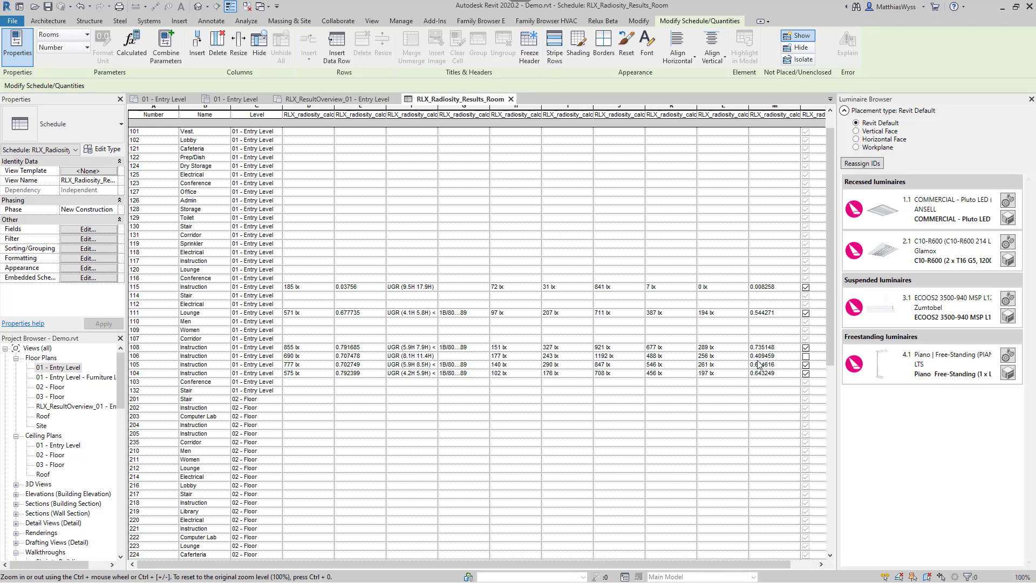
- Reopen the 01 - Entry Level floor plan and generate a Relux results sheet from it
double_click(63, 368)
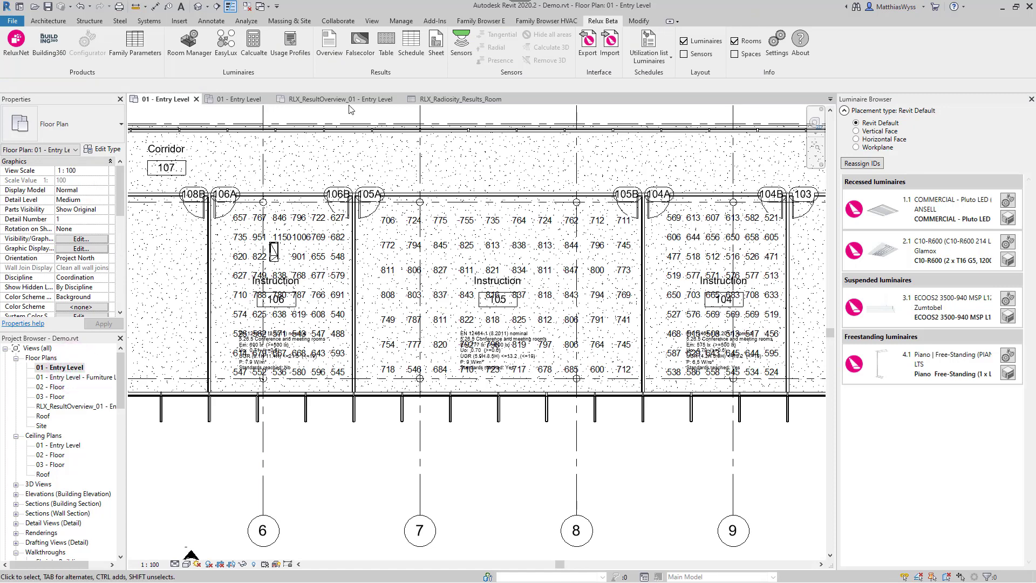
left_click(432, 42)
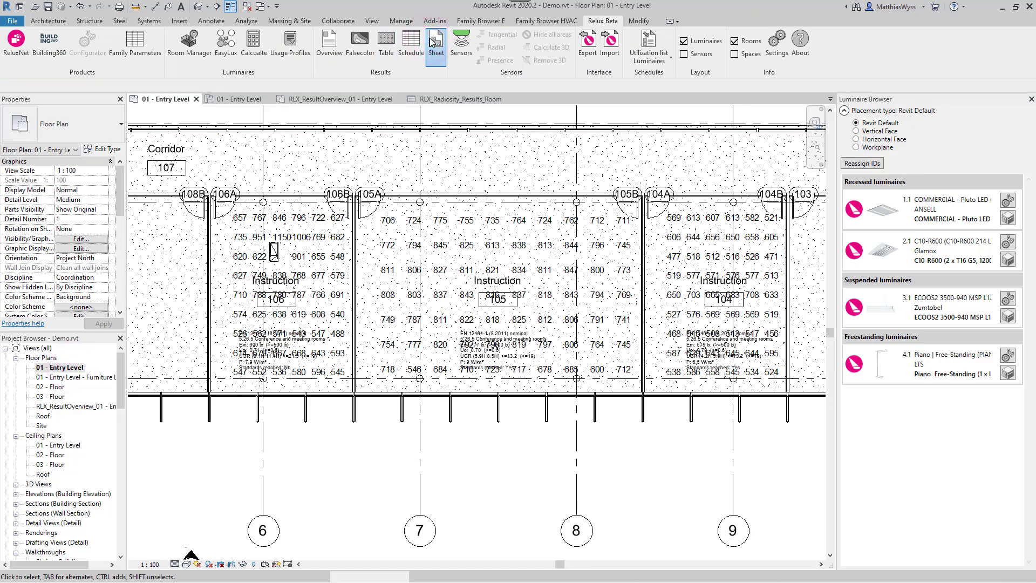